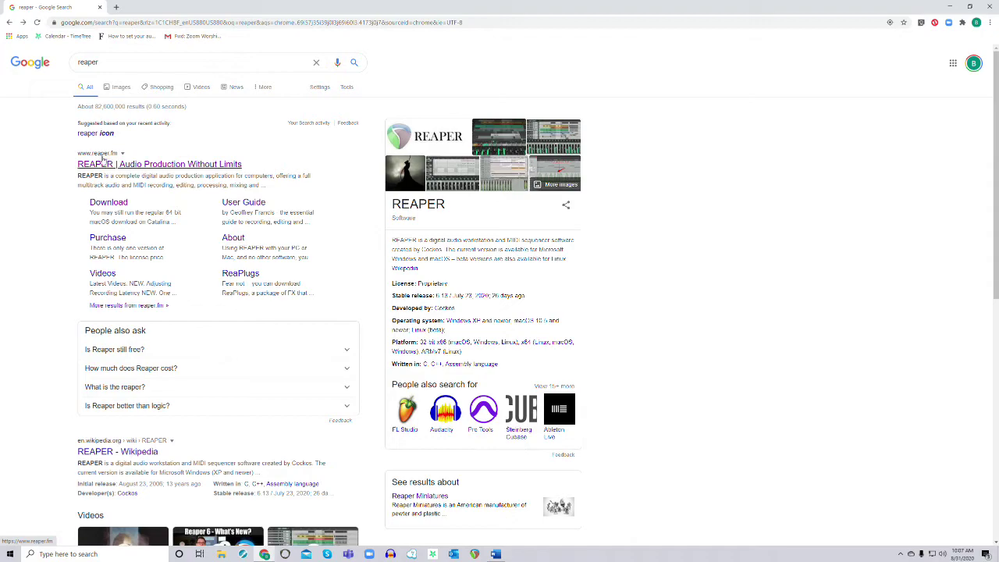
- Go from the search result to reaper.fm's download page and get the Windows 64-bit REAPER installer
click(115, 166)
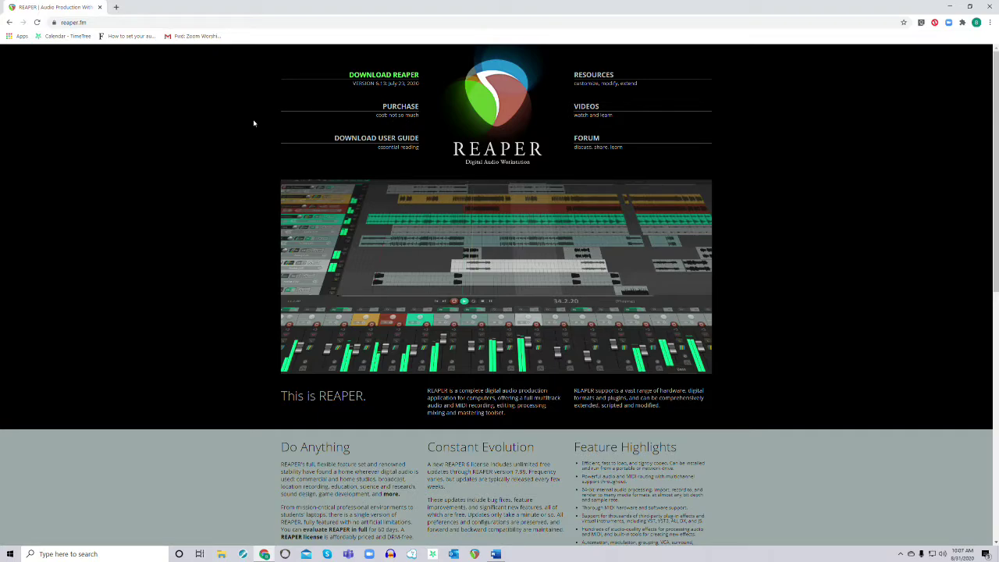
click(388, 78)
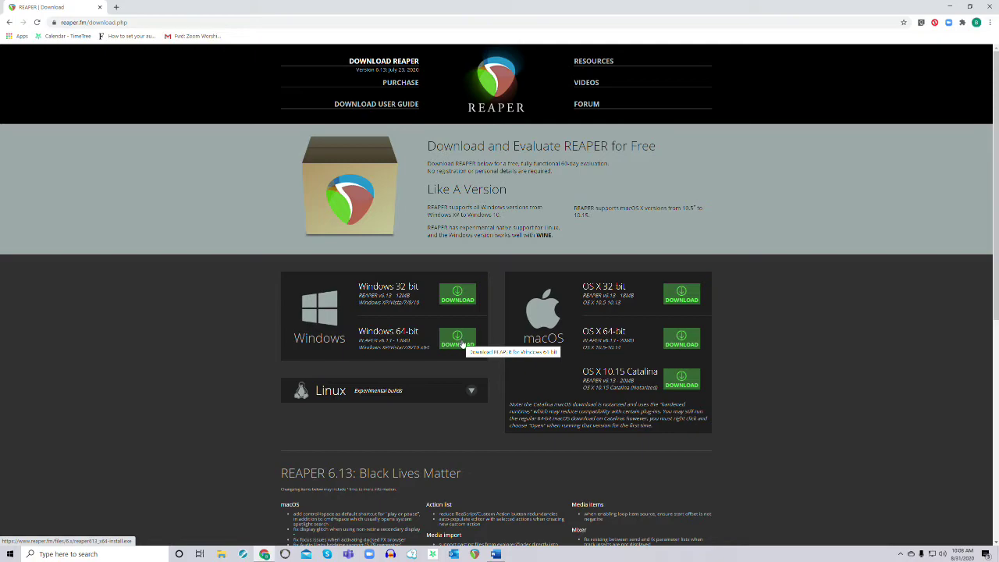
click(462, 343)
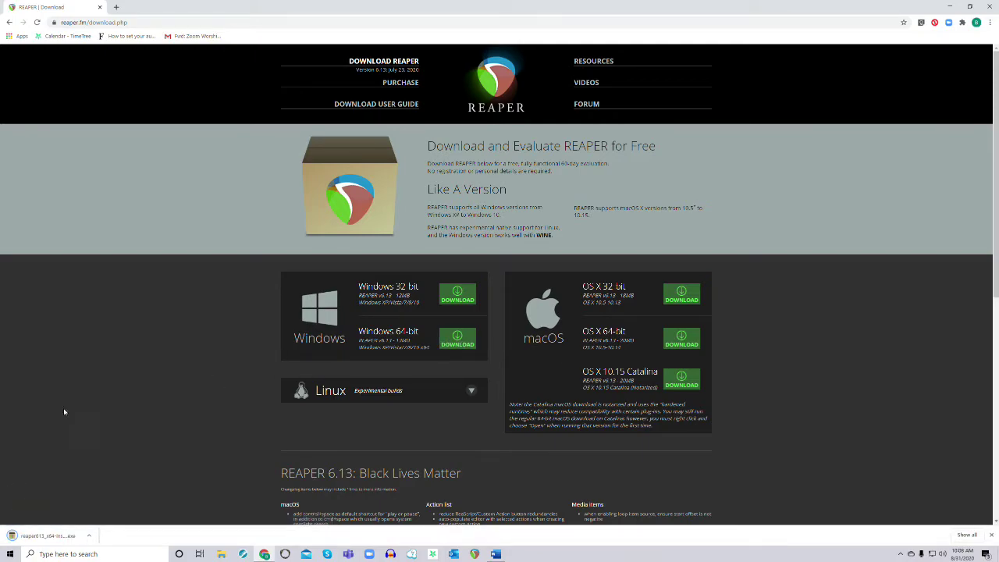
- Run the REAPER v6.13 installer, accept the licence and default folder, and expand Optional functionality
click(47, 536)
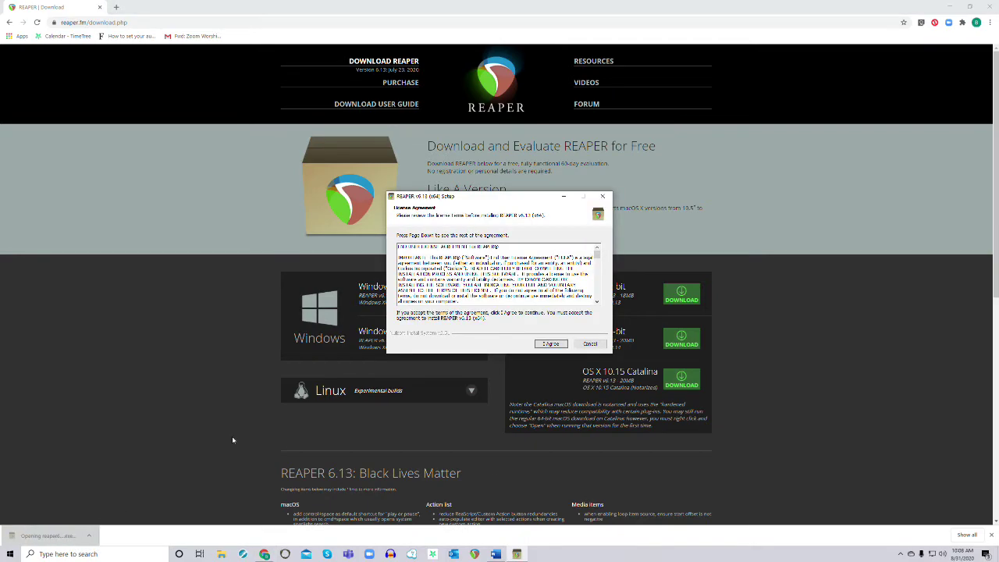
click(551, 344)
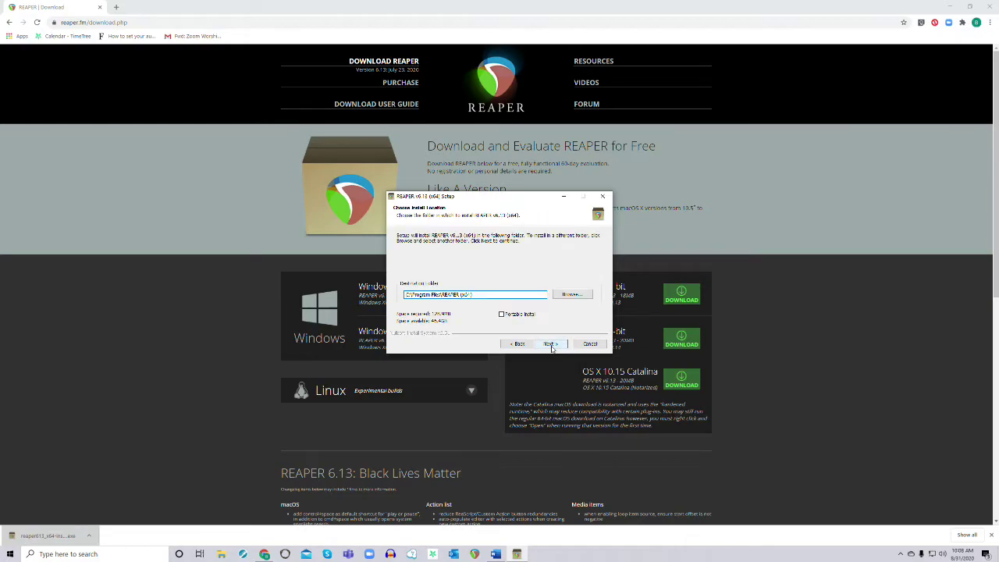
click(551, 344)
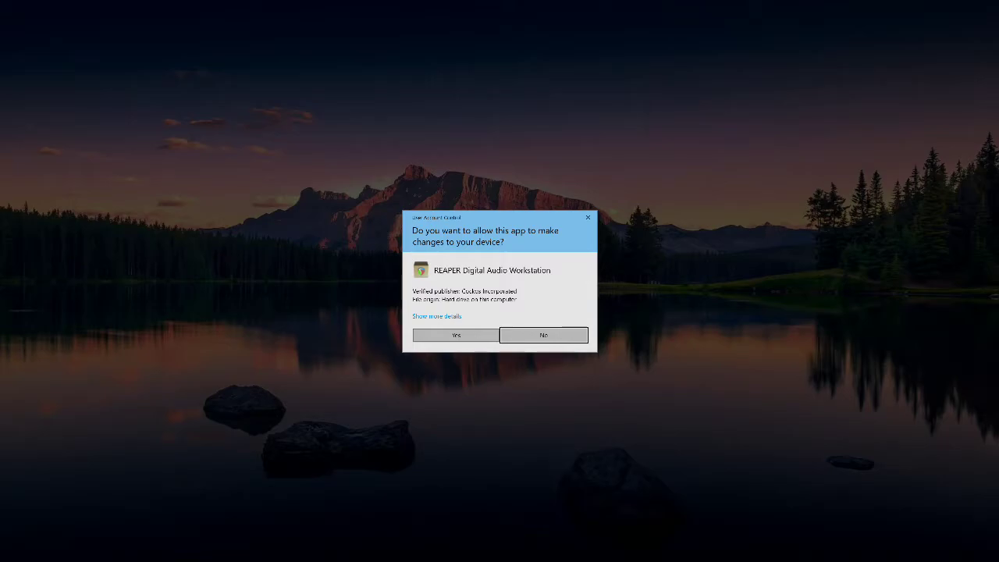
click(472, 339)
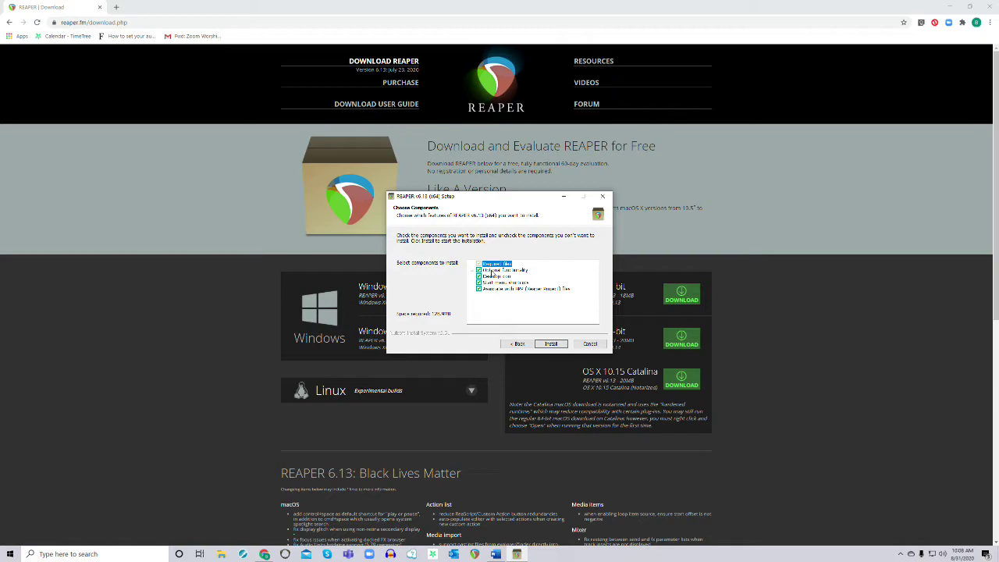
click(473, 271)
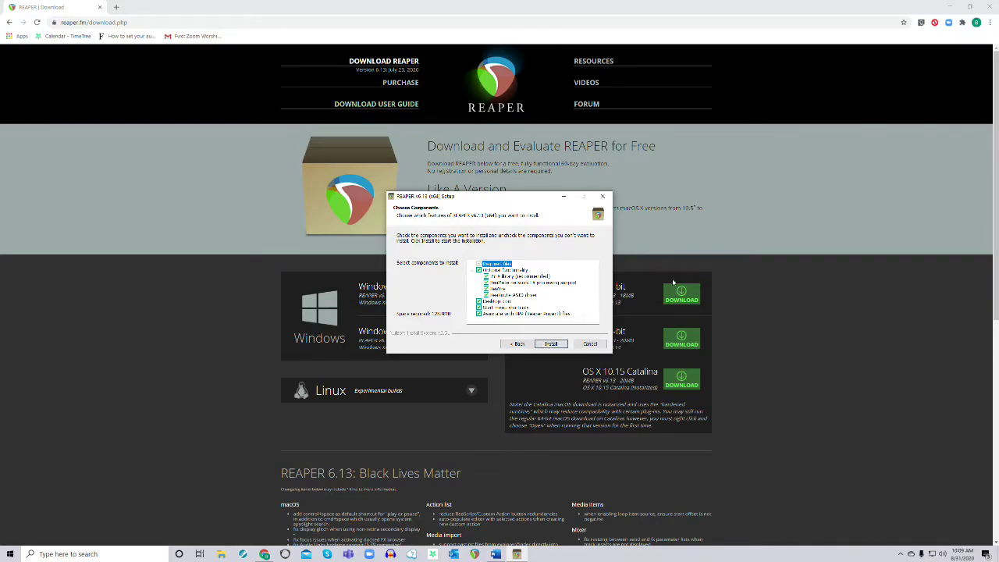
- Quit REAPER setup, close Chrome, and launch REAPER from its desktop shortcut to an empty project
click(602, 201)
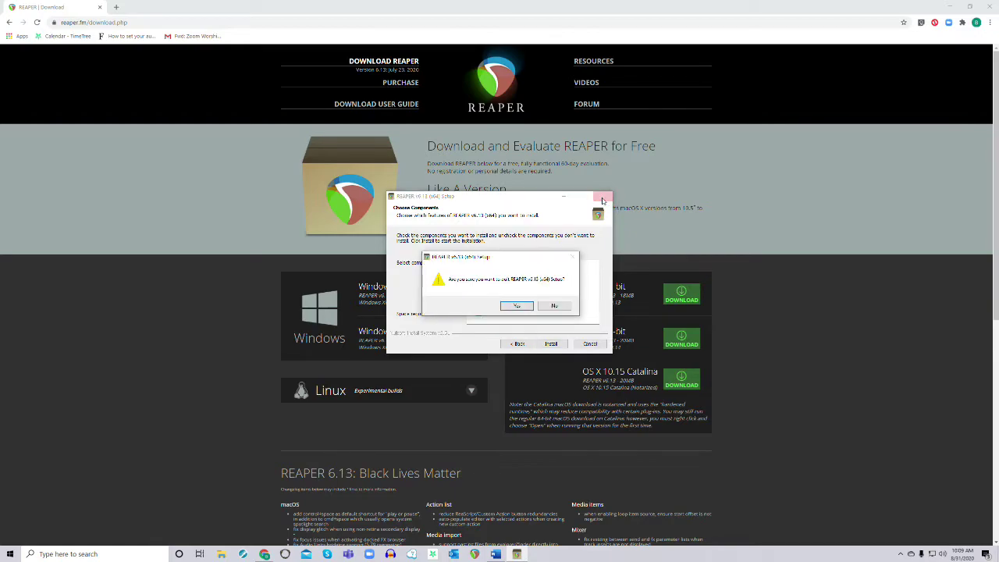
click(523, 308)
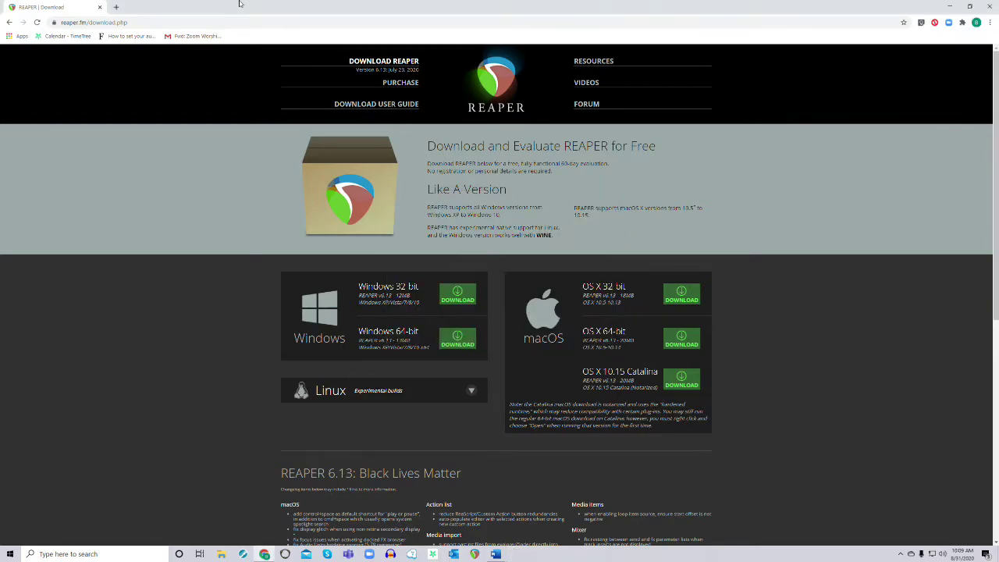
click(99, 8)
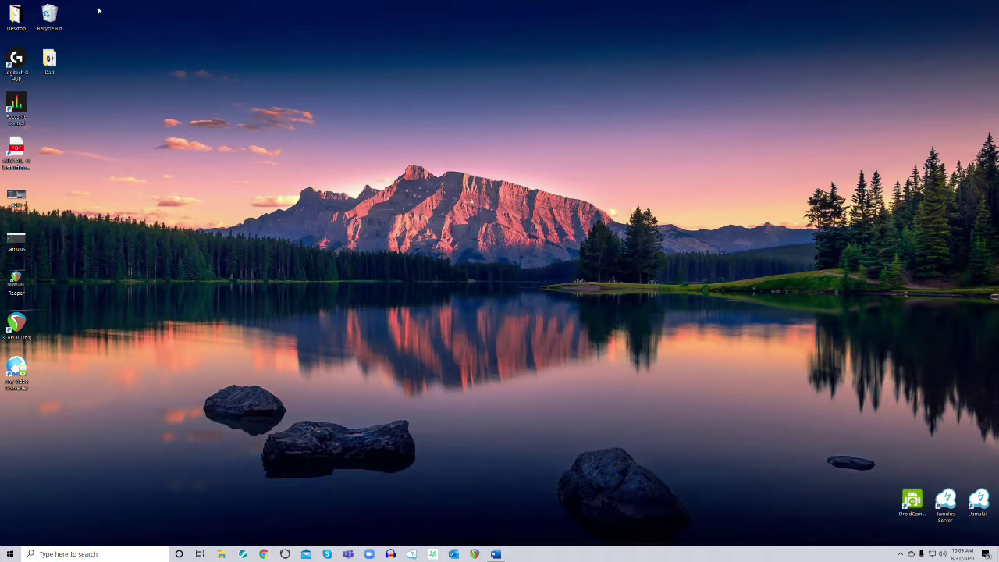
double_click(17, 322)
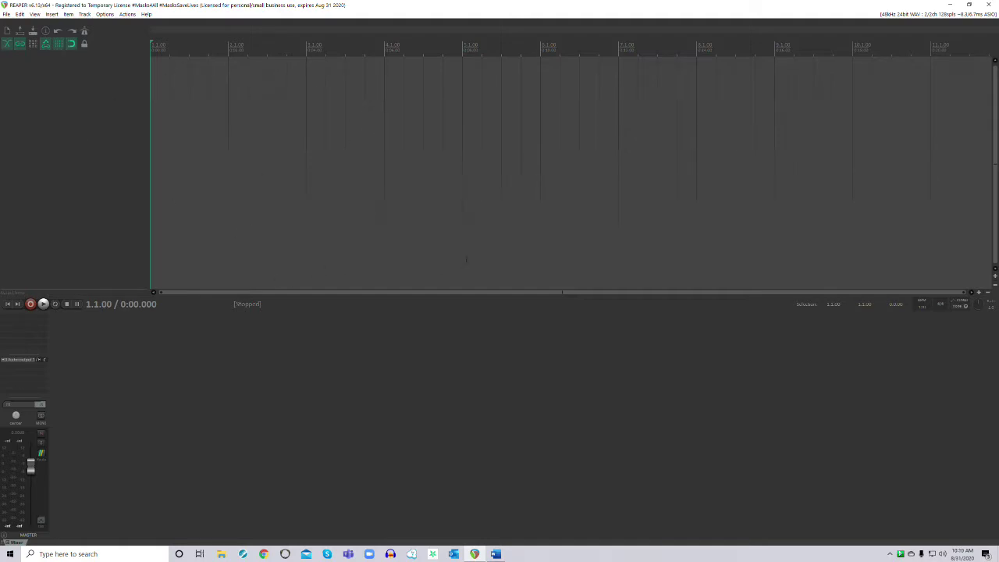
- Add two new tracks and rename track 1 'Everybody' and track 2 'Me'
double_click(54, 70)
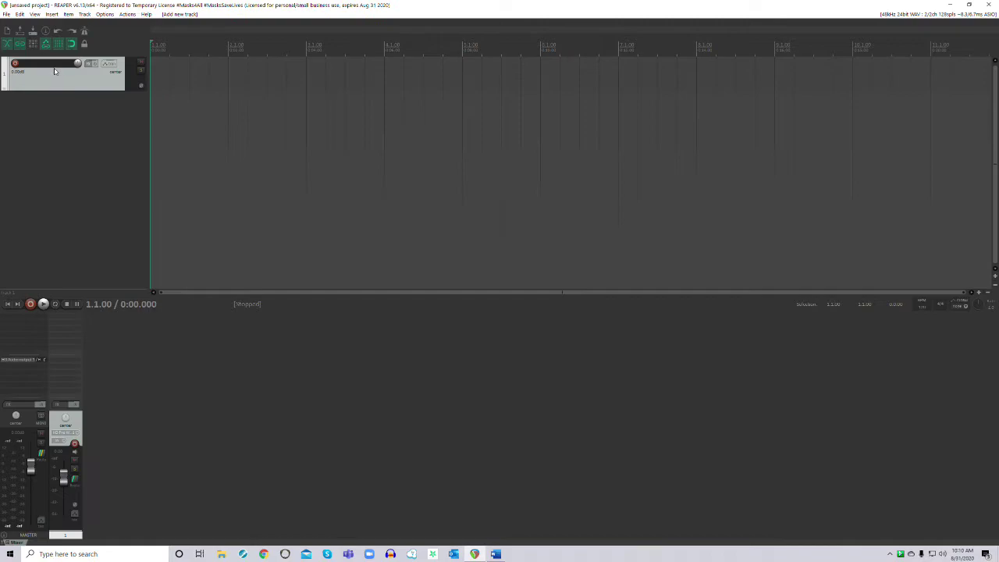
double_click(66, 110)
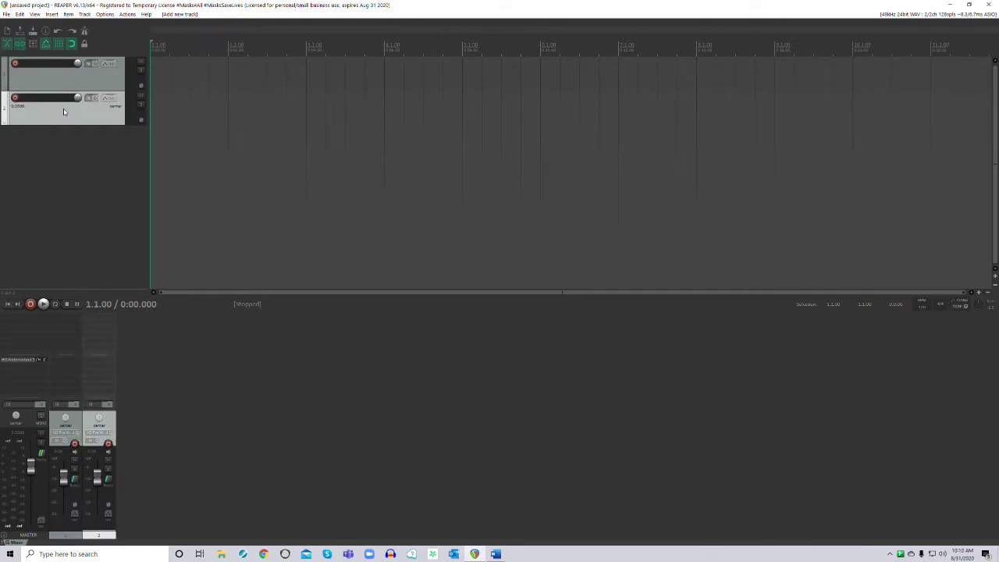
click(44, 67)
double_click(45, 65)
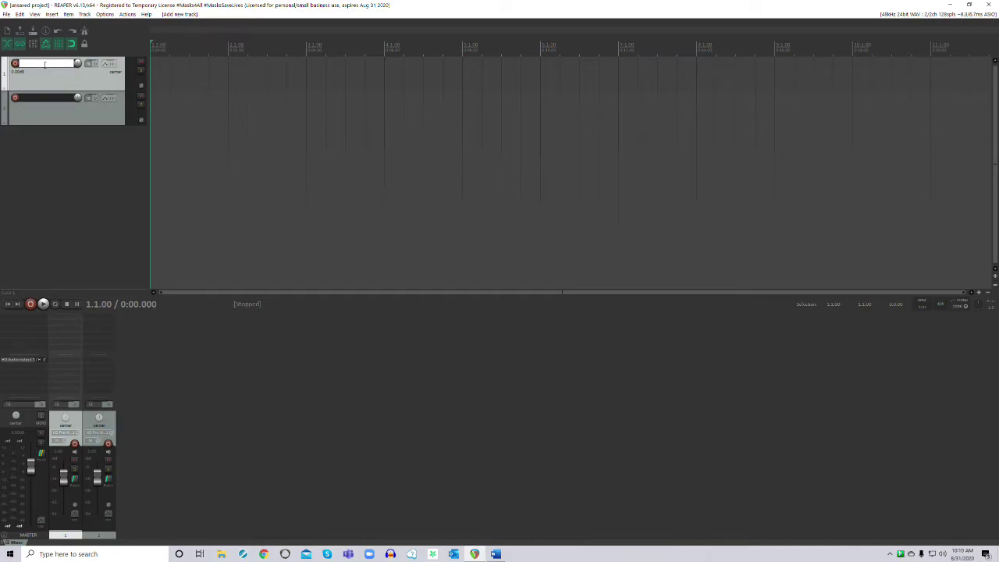
text(Everybody)
double_click(51, 97)
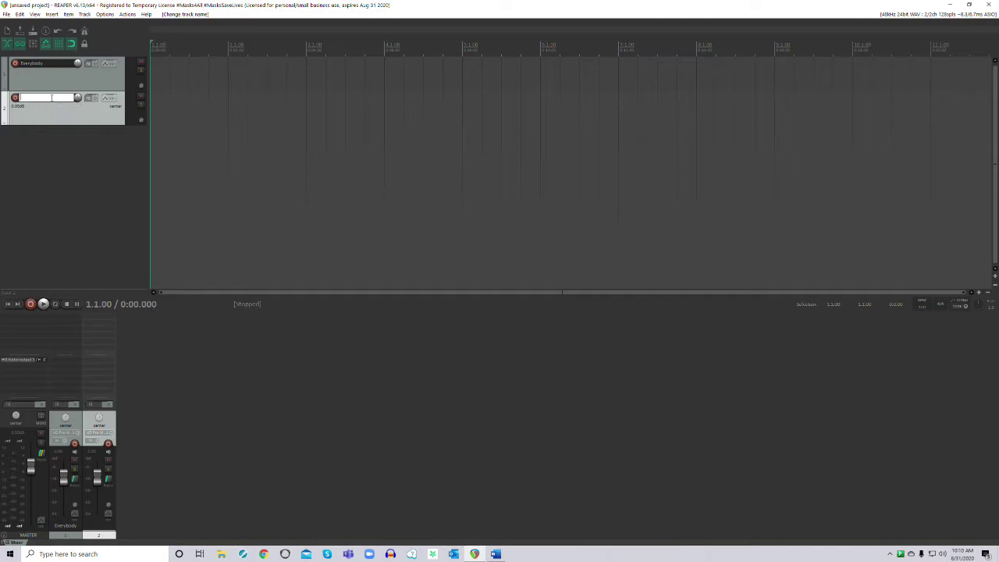
text(Me)
click(72, 162)
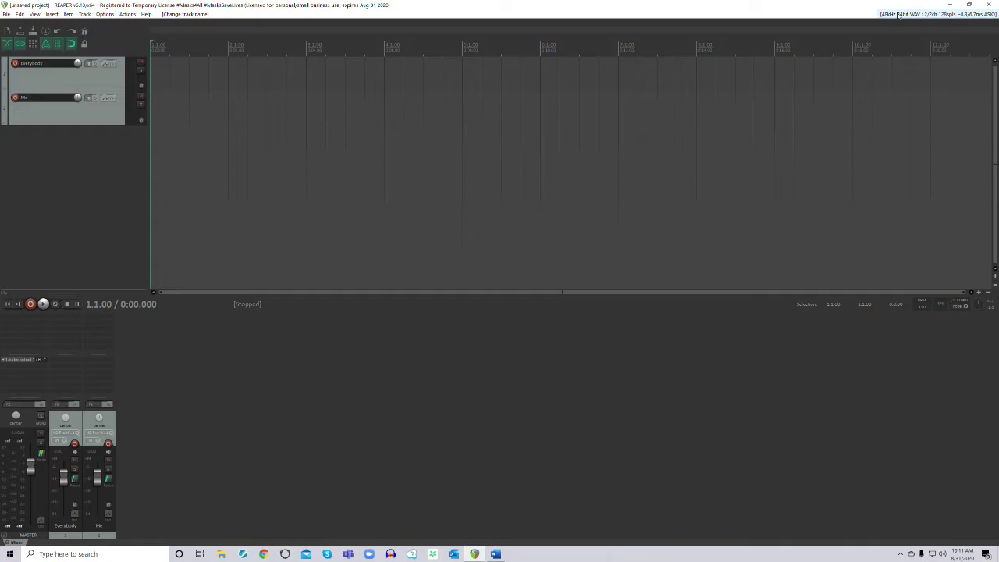
- Open Preferences > Audio > Device with the ASIO4ALL v2 driver and show its ASIO configuration panel
click(954, 14)
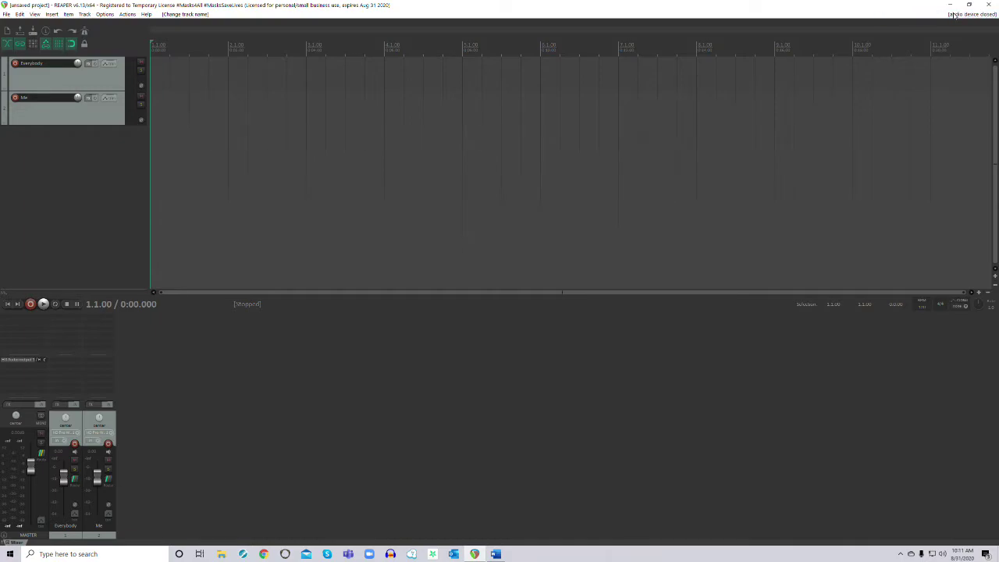
drag(520, 281, 534, 236)
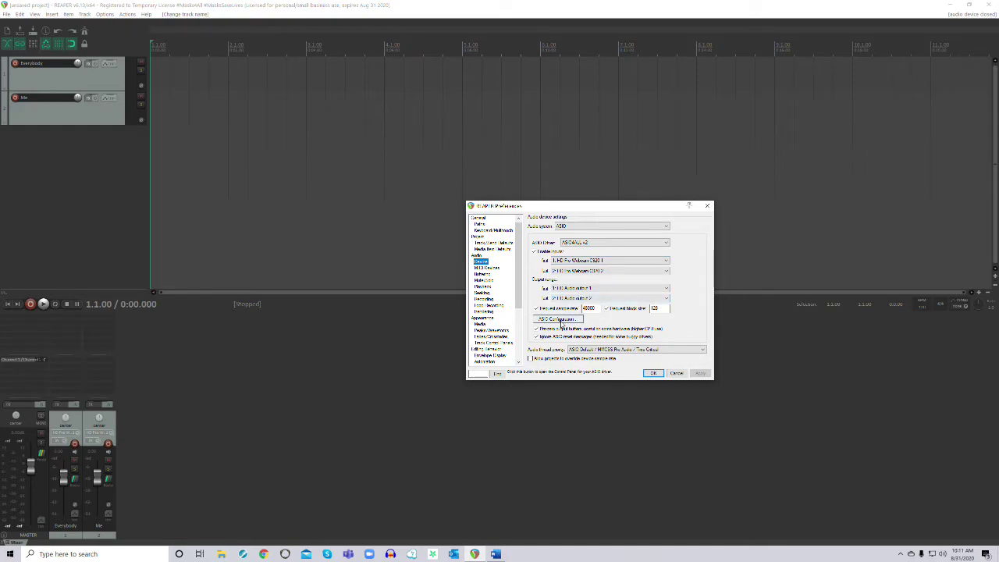
click(564, 321)
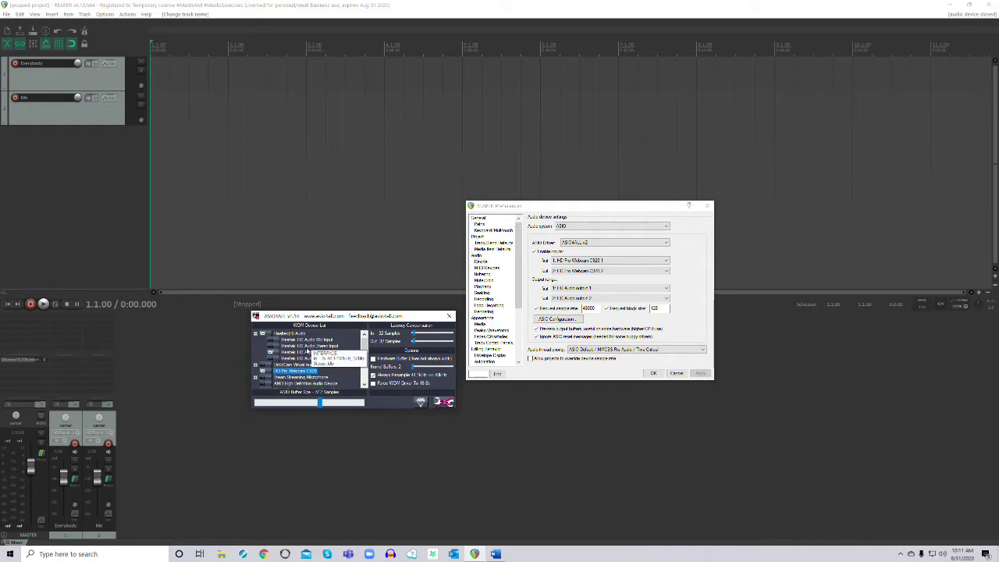
mouse_move(274, 373)
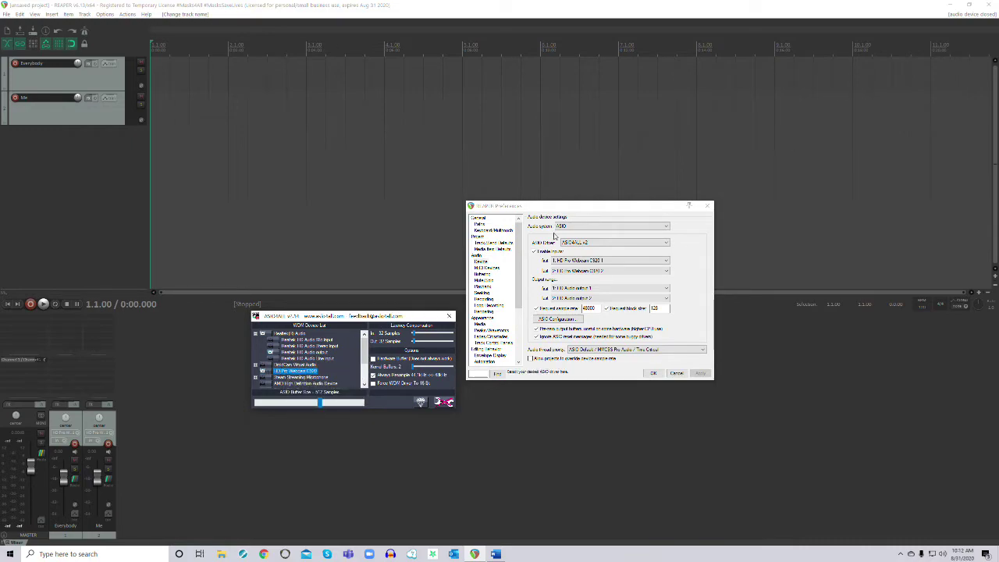
- Close REAPER Preferences and the ASIO4ALL panel, then open the Everybody track's input menu
click(707, 207)
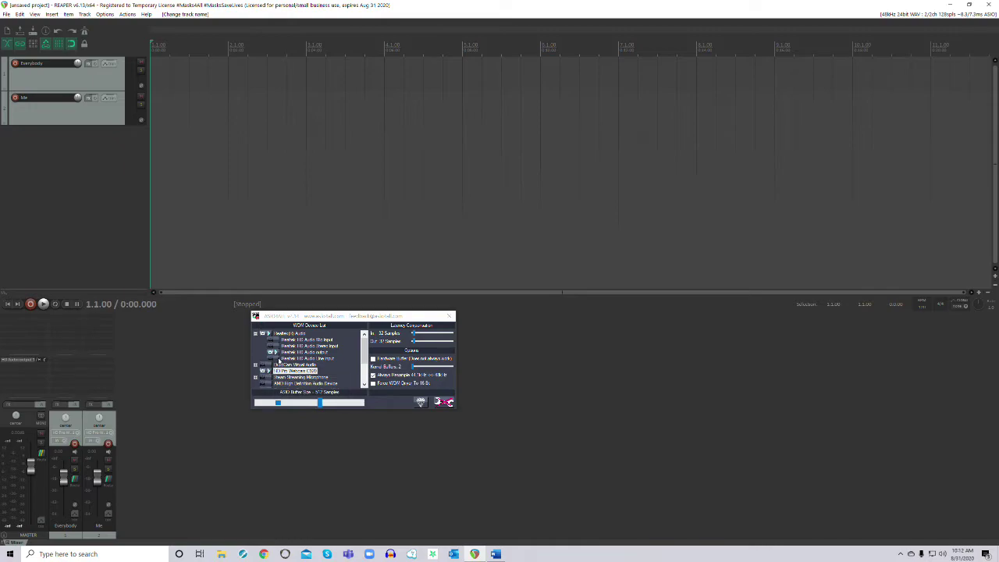
click(451, 317)
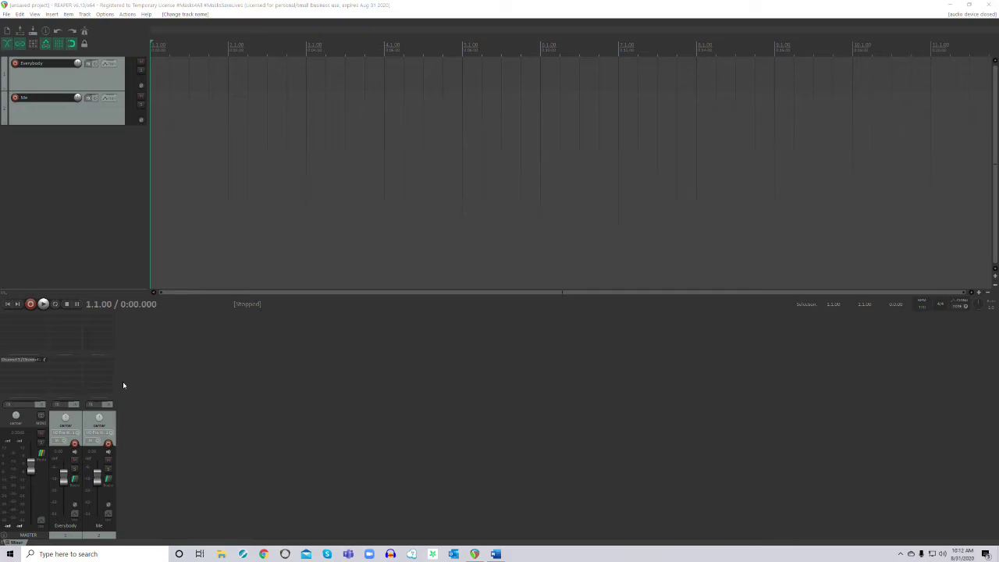
click(67, 434)
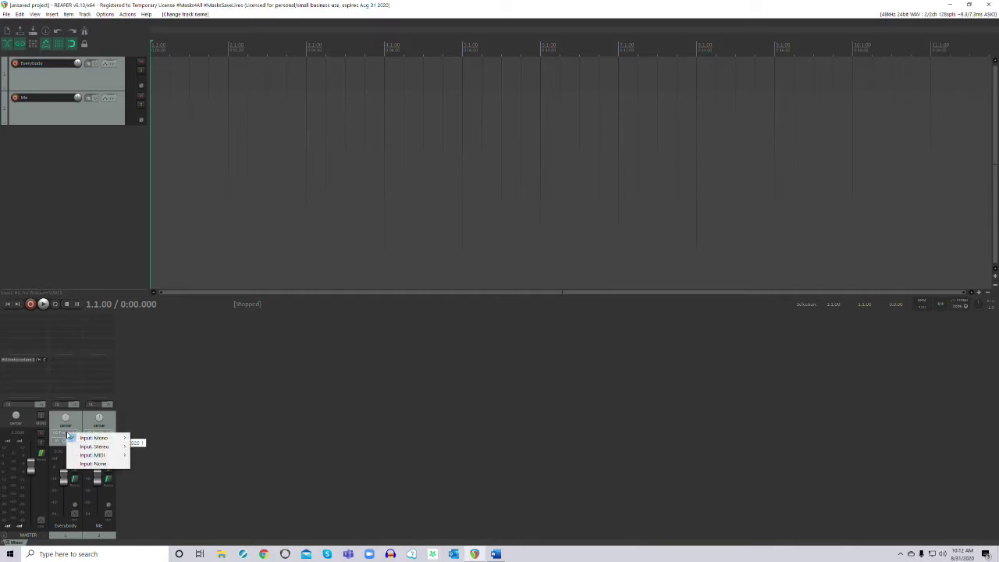
- Set the Everybody track's input to Stereo ReaRoute 1 / ReaRoute 2, leaving Me's input unchanged
mouse_move(71, 439)
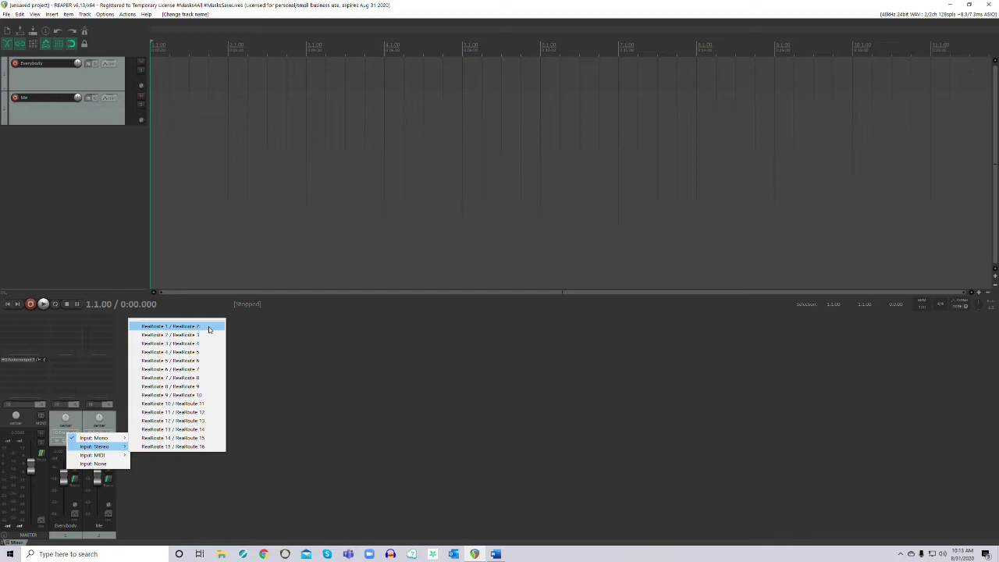
click(209, 329)
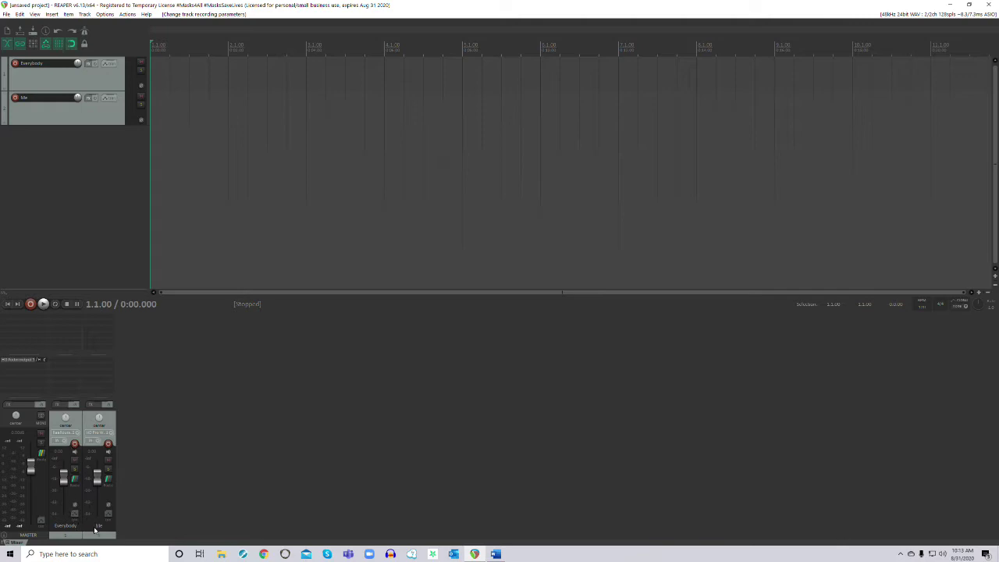
click(104, 434)
mouse_move(123, 440)
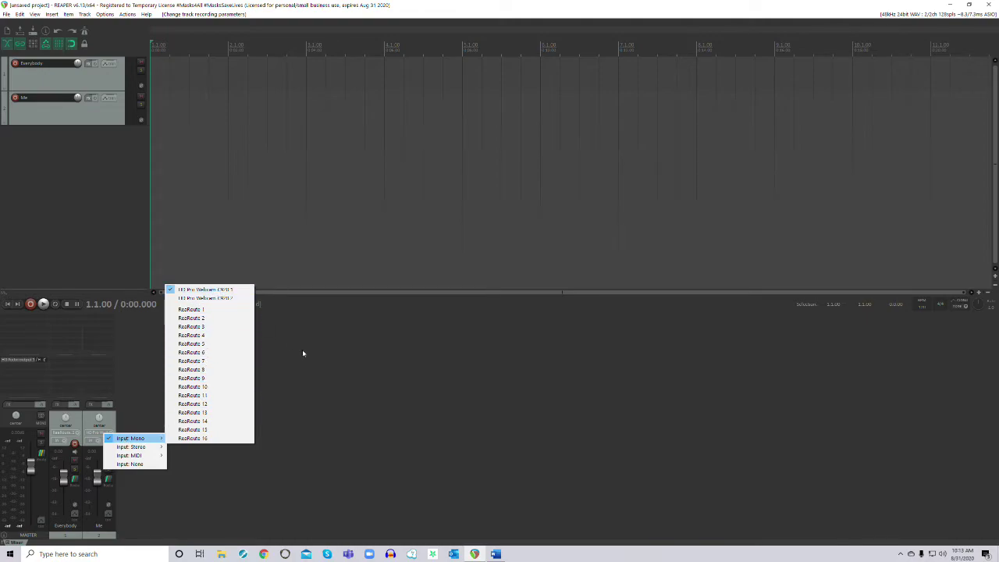
click(353, 386)
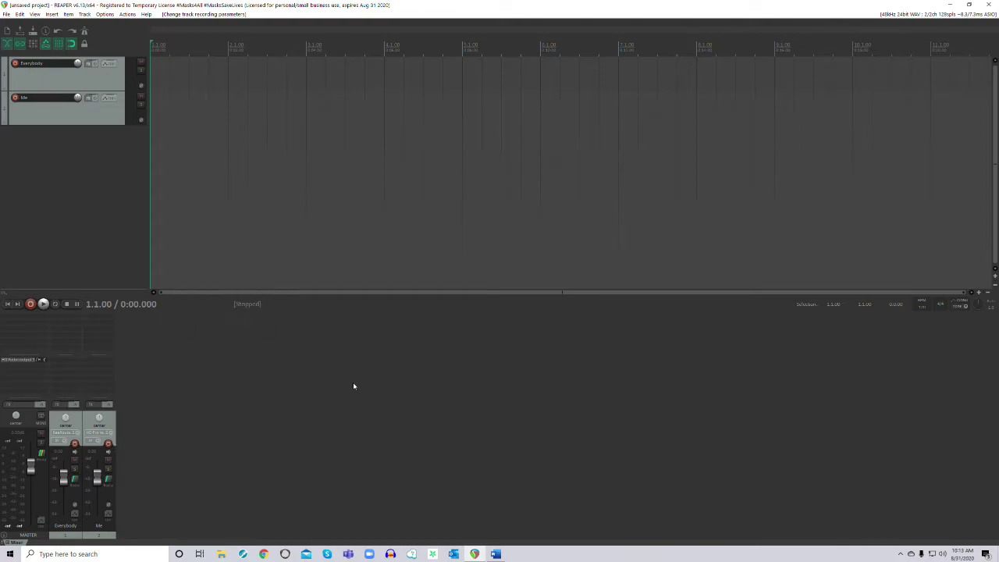
- Give the Me track a ReaRoute 1 / ReaRoute 2 hardware output and turn off its master send
click(108, 482)
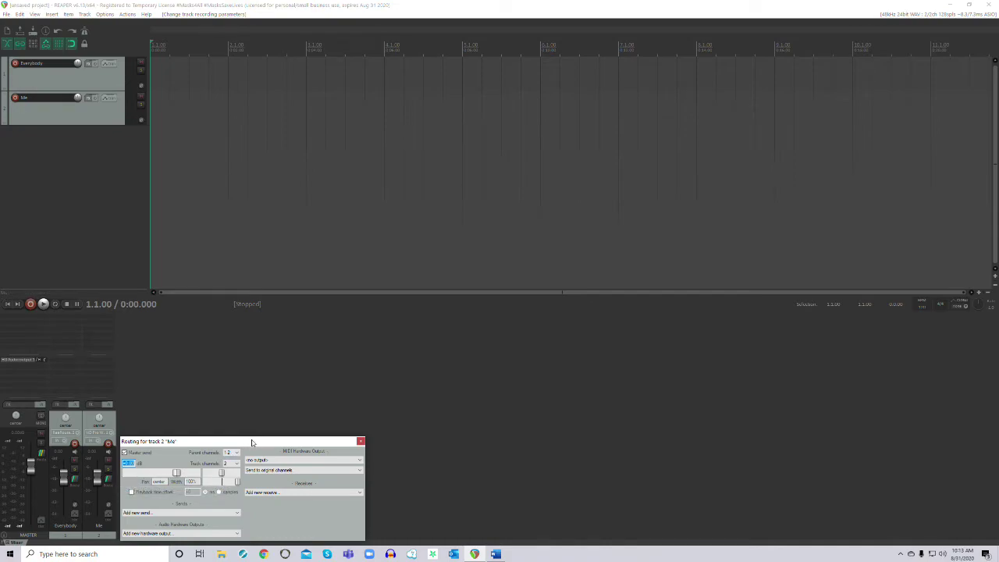
drag(251, 443, 277, 414)
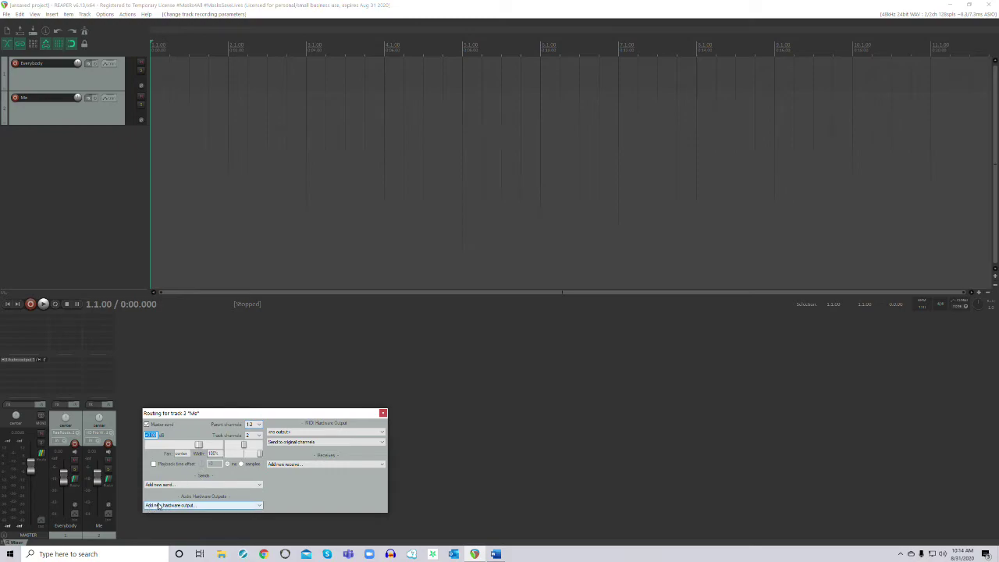
click(198, 505)
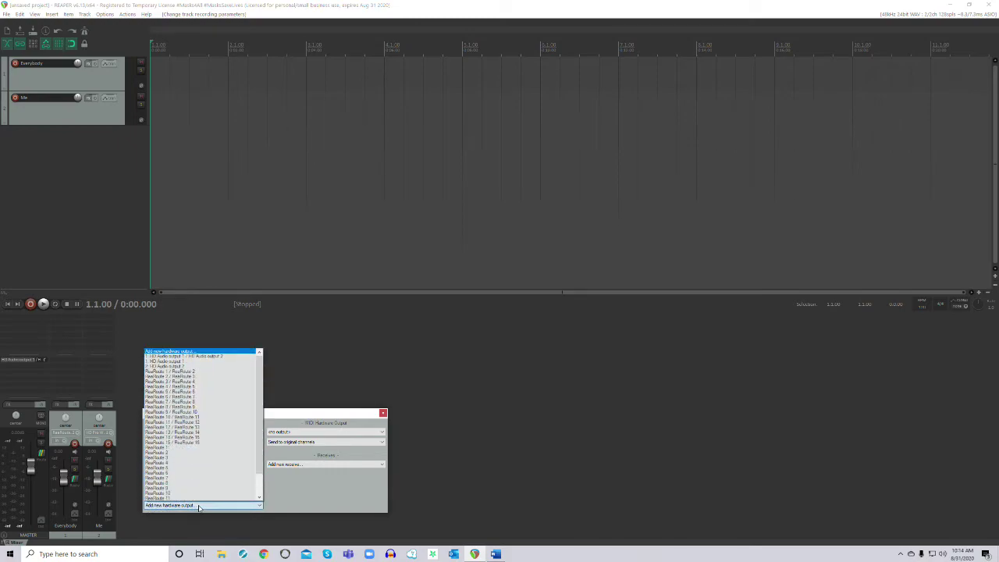
click(193, 371)
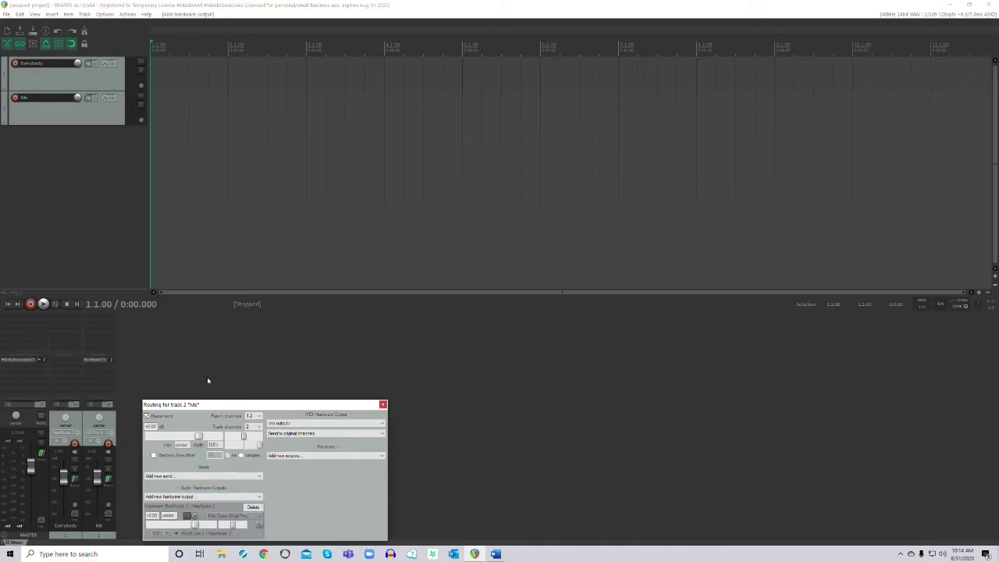
drag(263, 405, 306, 378)
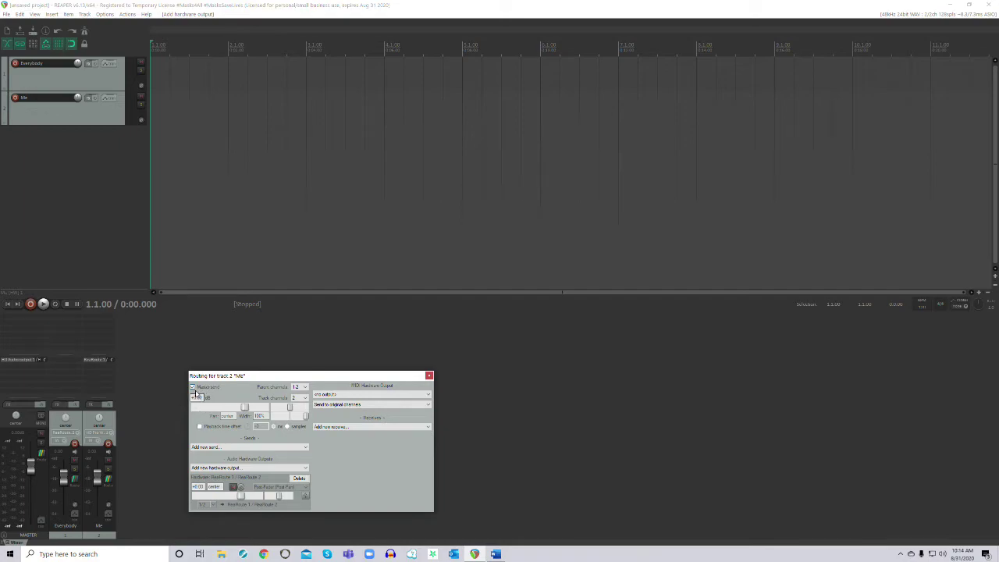
click(193, 388)
click(428, 376)
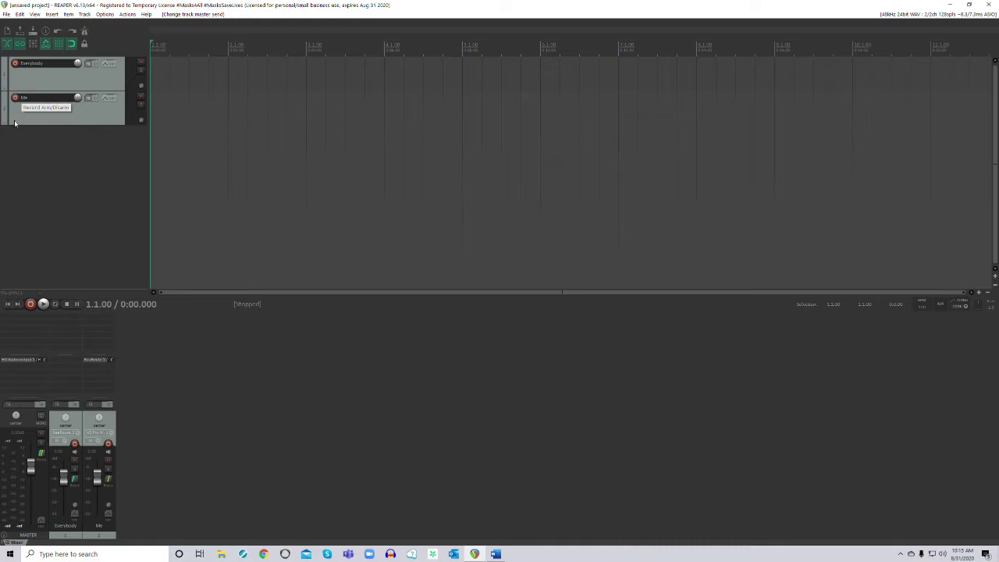
- Dismiss the record warning, record-arm the Me track, and minimize REAPER to the desktop
click(31, 305)
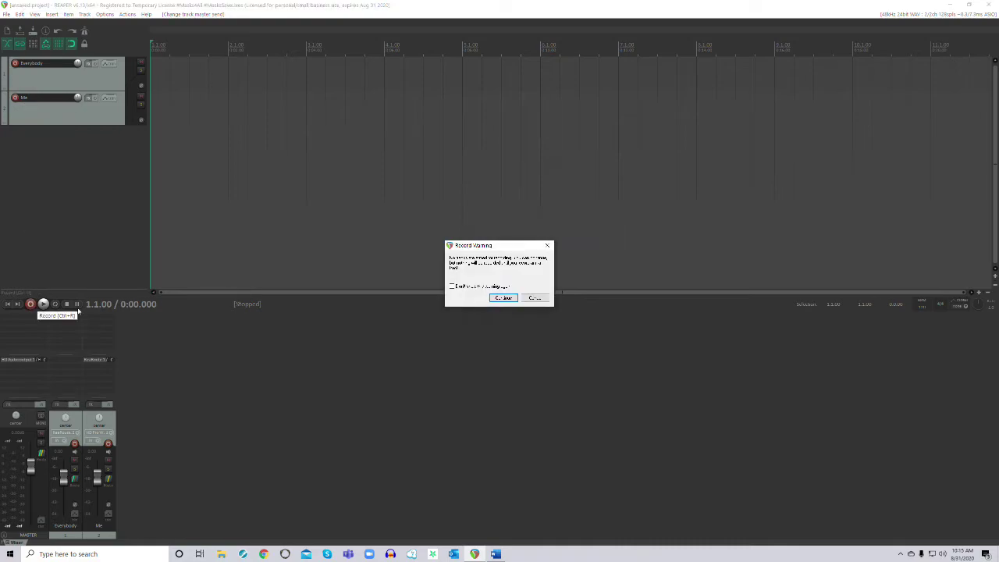
click(535, 299)
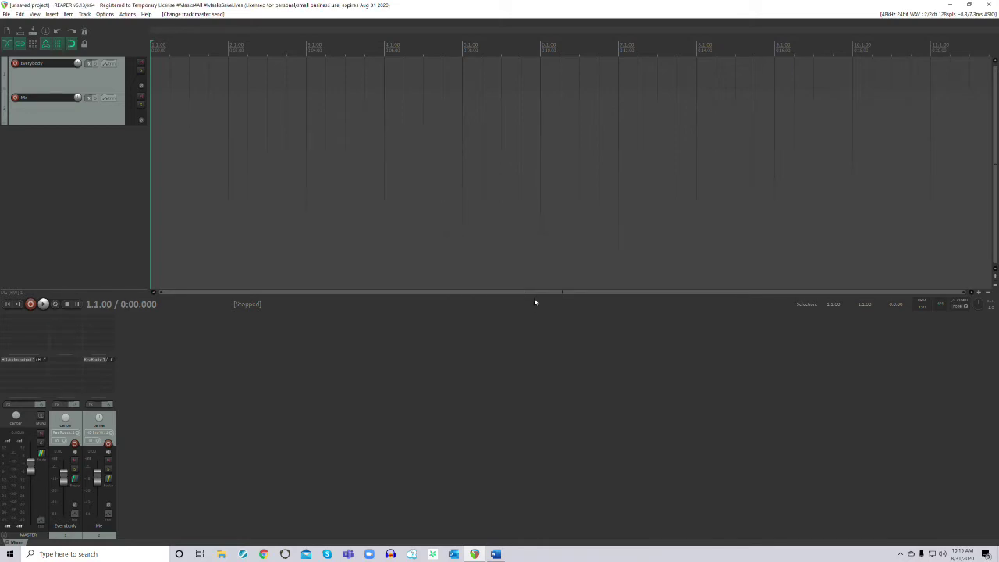
click(15, 99)
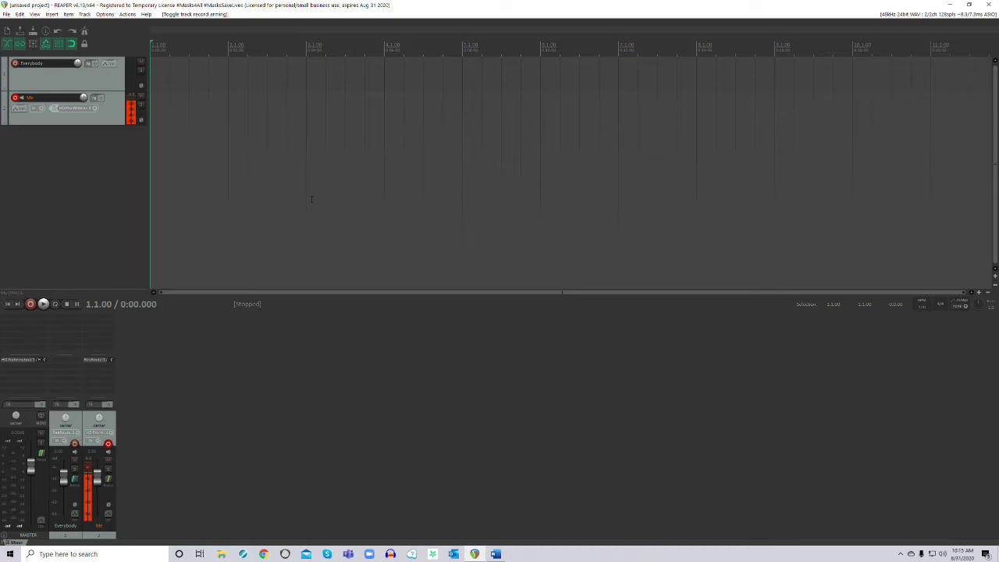
click(951, 7)
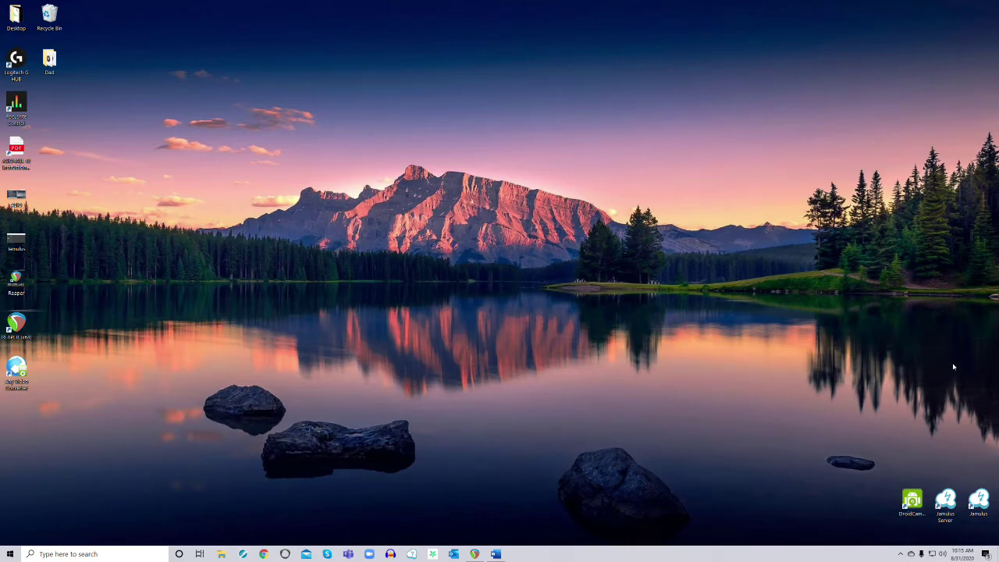
- Launch Jamulus and open its Settings, showing ASIO4ALL v2 with a 2.67 ms (64) buffer
double_click(980, 499)
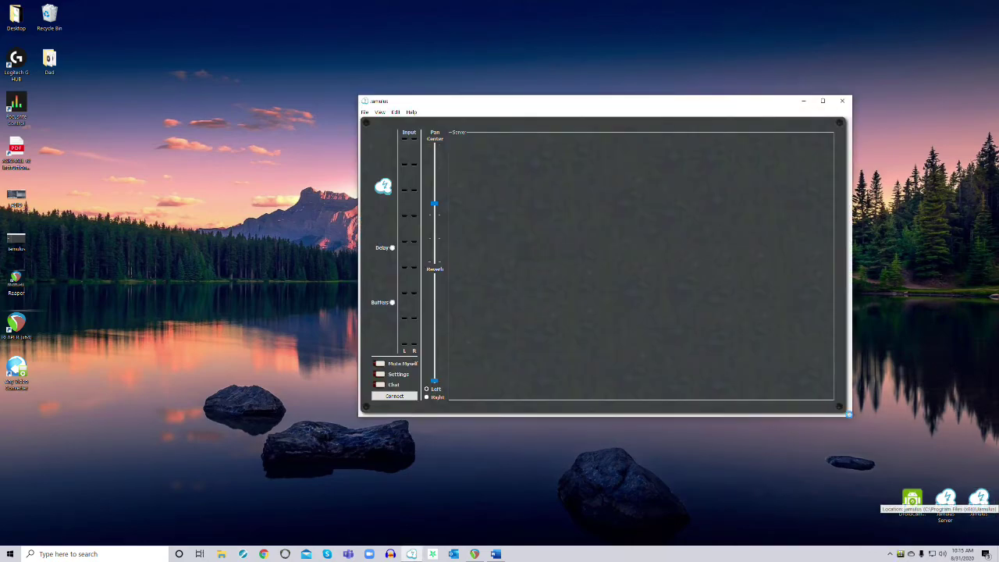
click(403, 379)
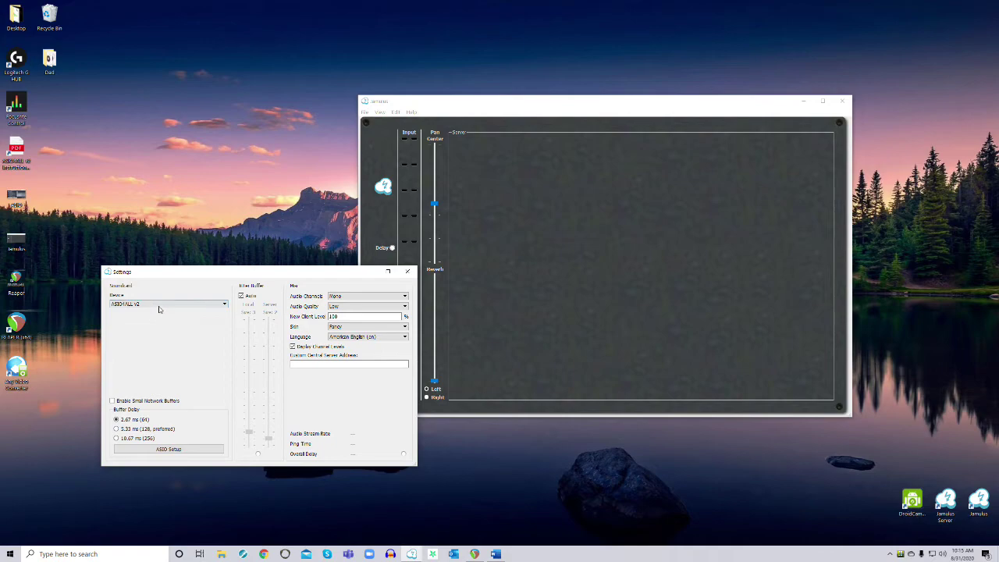
mouse_move(161, 307)
- Choose ReaRoute ASIO (x64) as the Jamulus sound device and close the Settings window
click(177, 306)
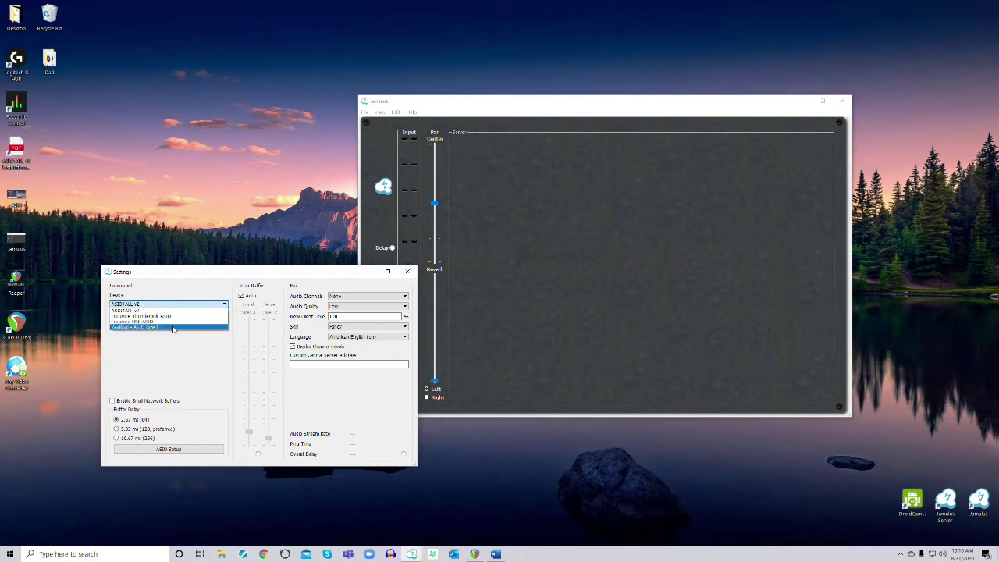
click(174, 327)
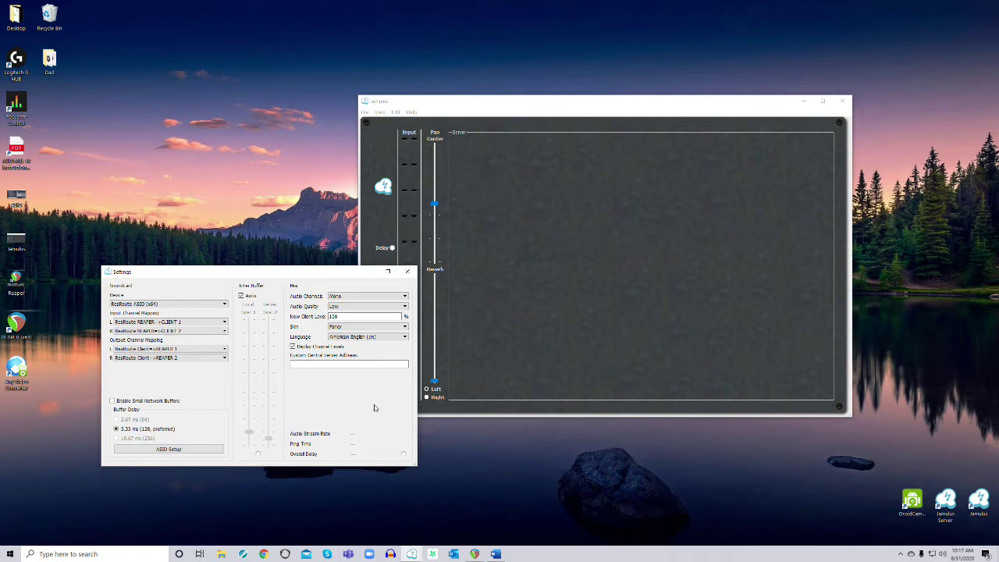
click(406, 272)
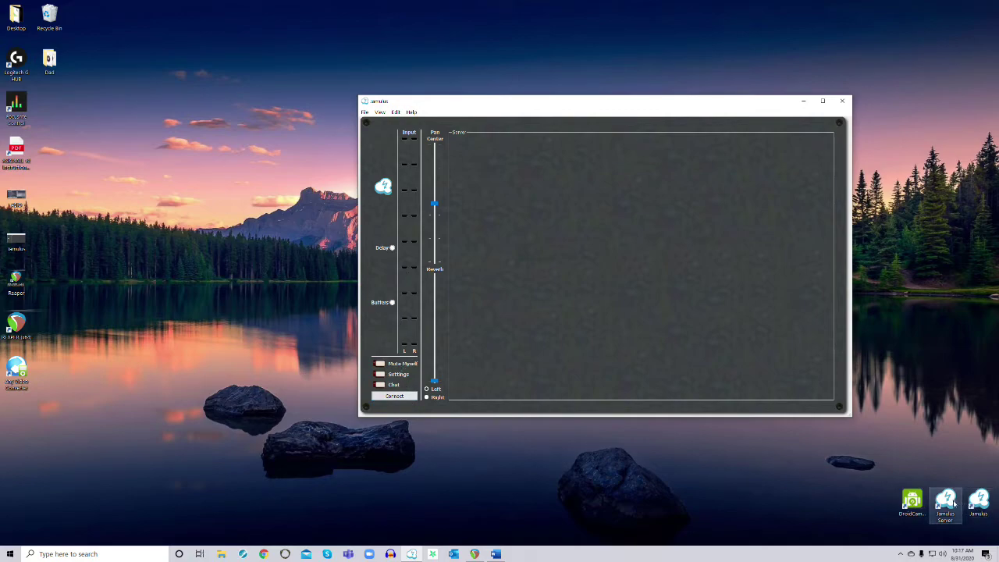
- Launch and minimize the Jamulus Server, then connect the Jamulus client to a listed server
double_click(954, 504)
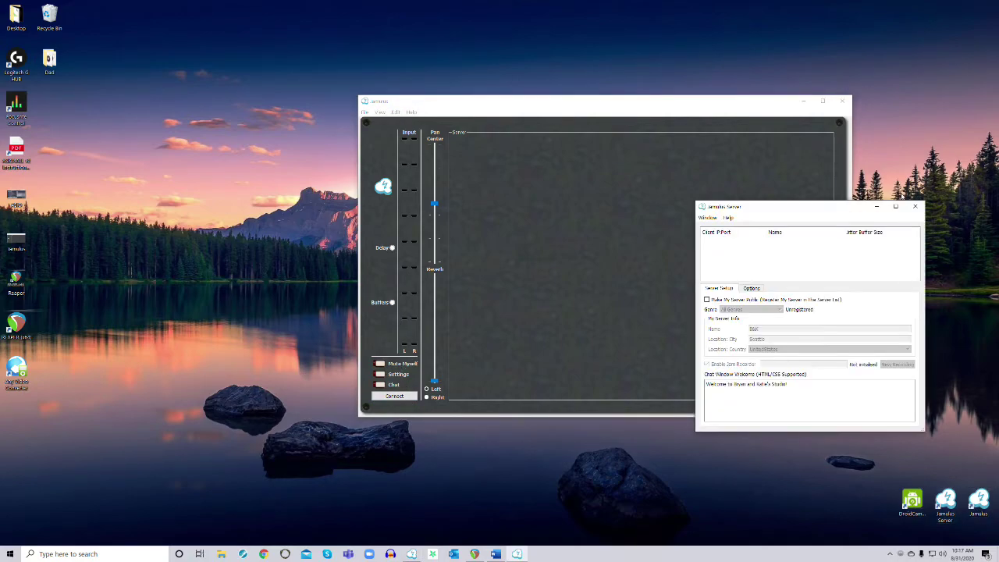
click(875, 207)
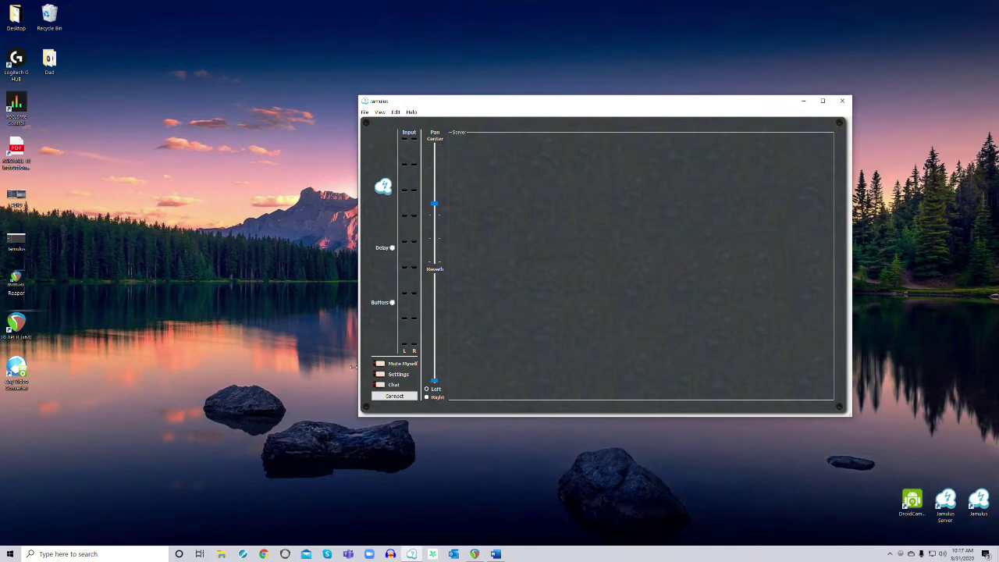
click(400, 395)
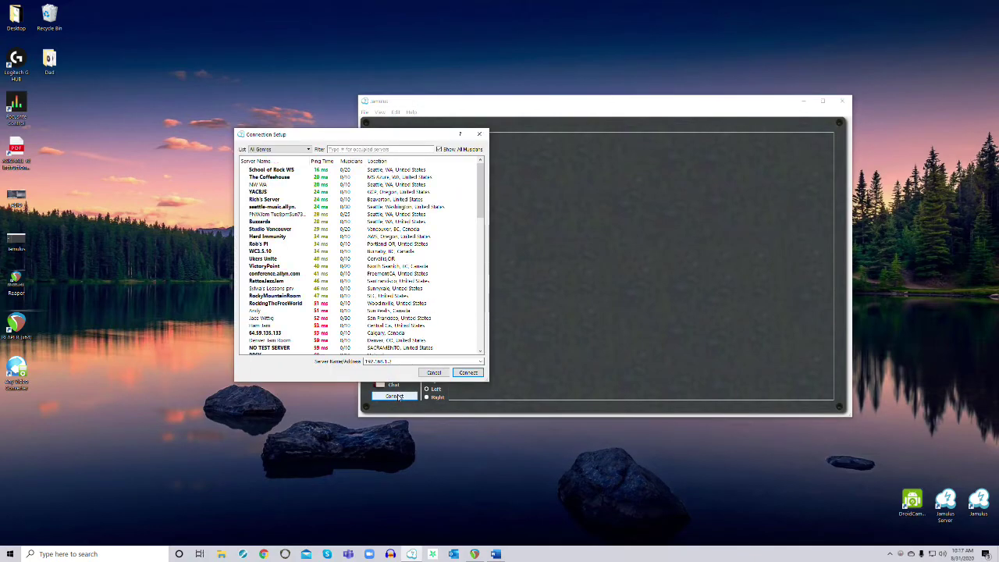
click(466, 373)
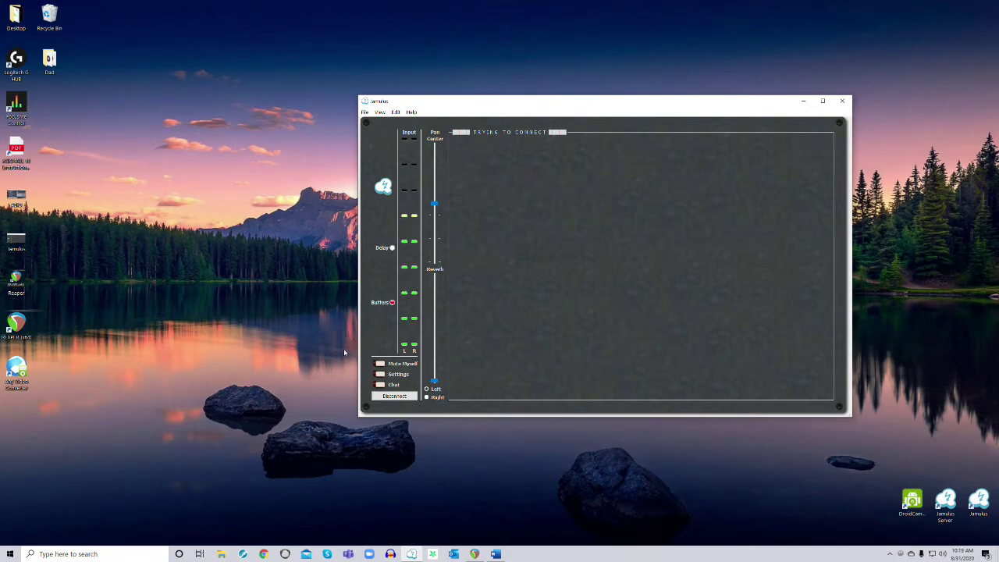
- Bring the REAPER project window back in front of Jamulus from the taskbar
click(476, 554)
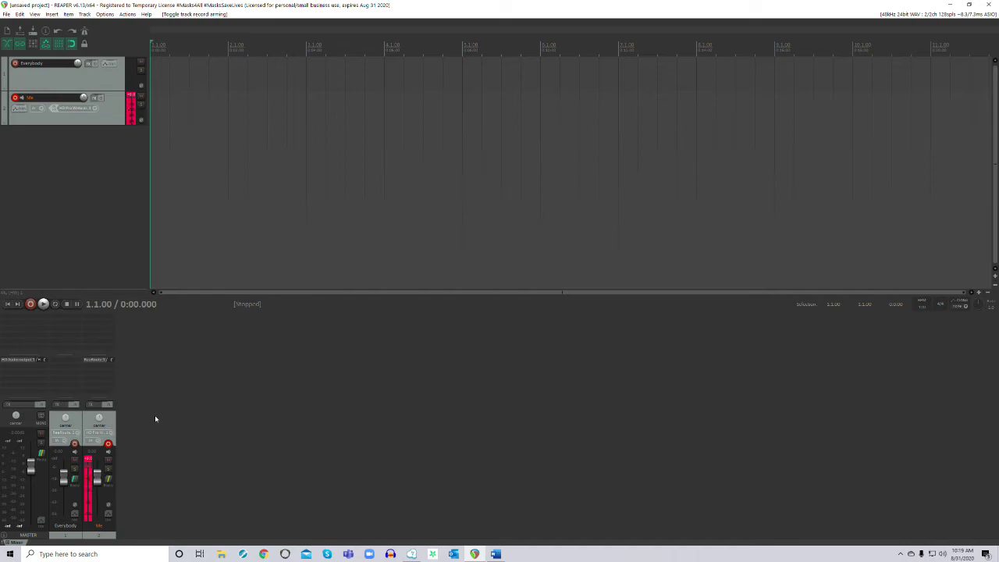
- Give the master track a second hardware output, ReaRoute 1 / ReaRoute 2, beside HD Audio
click(43, 454)
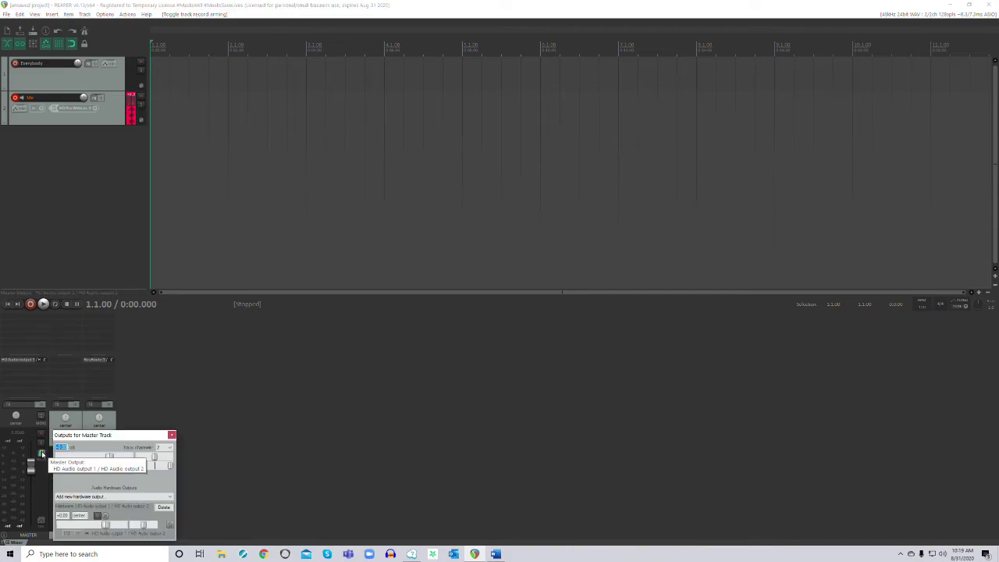
drag(132, 435, 247, 387)
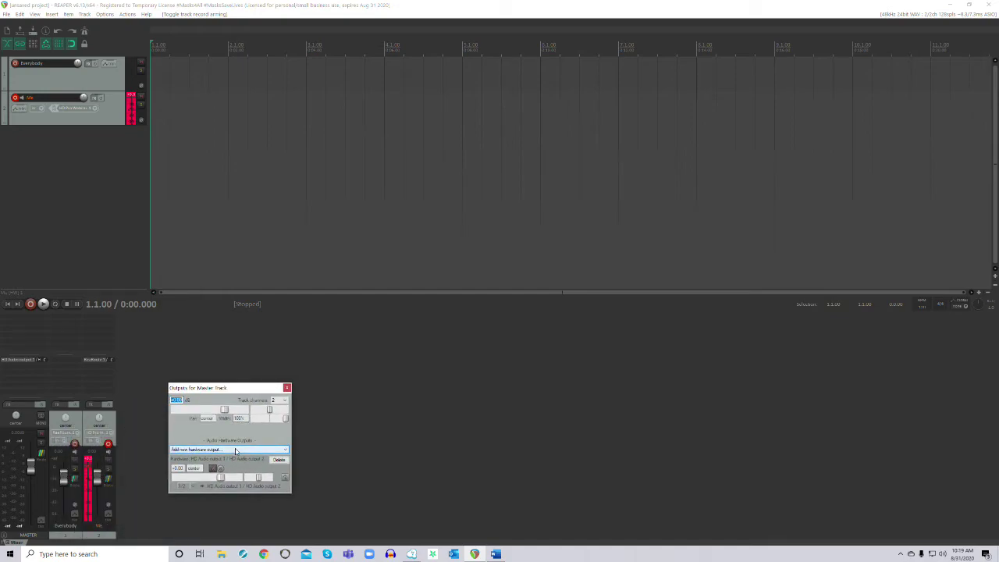
click(236, 452)
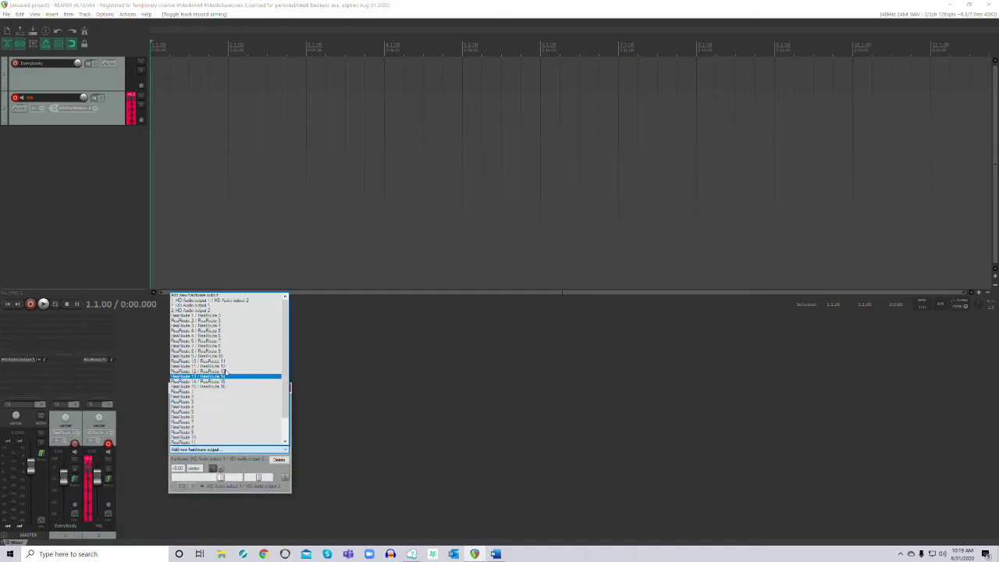
click(220, 316)
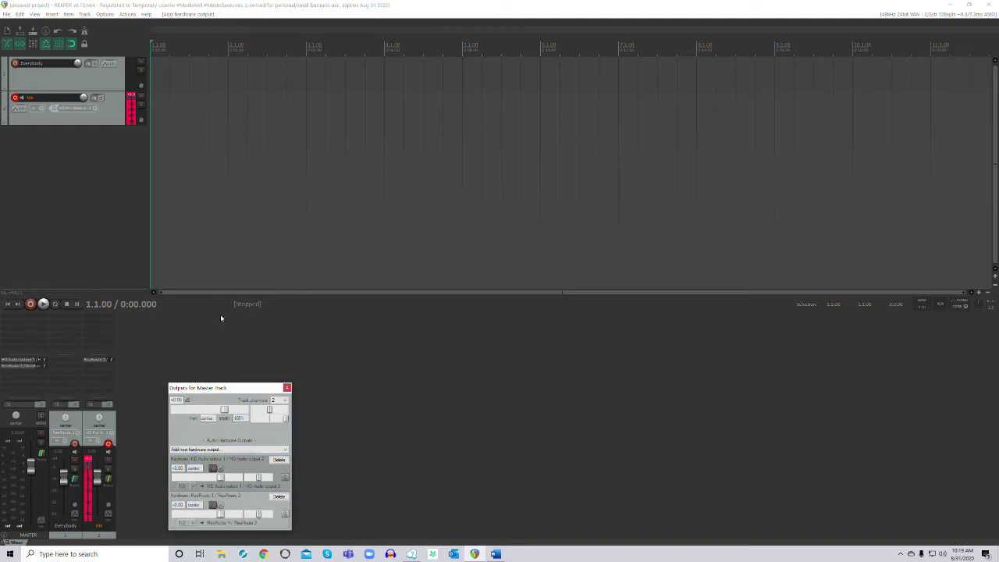
click(287, 388)
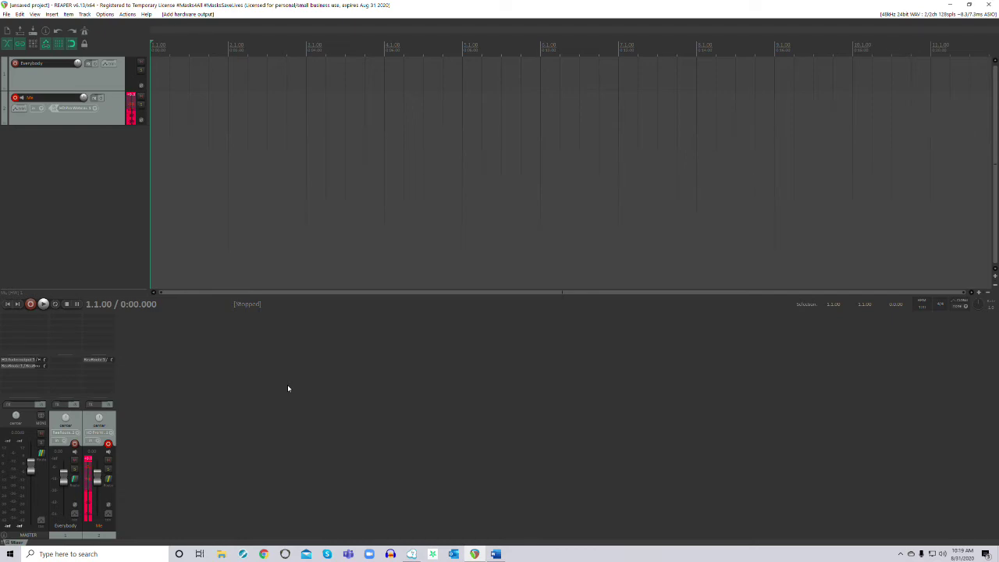
- Tick Master send in the Me track's Routing dialog and close it
click(109, 481)
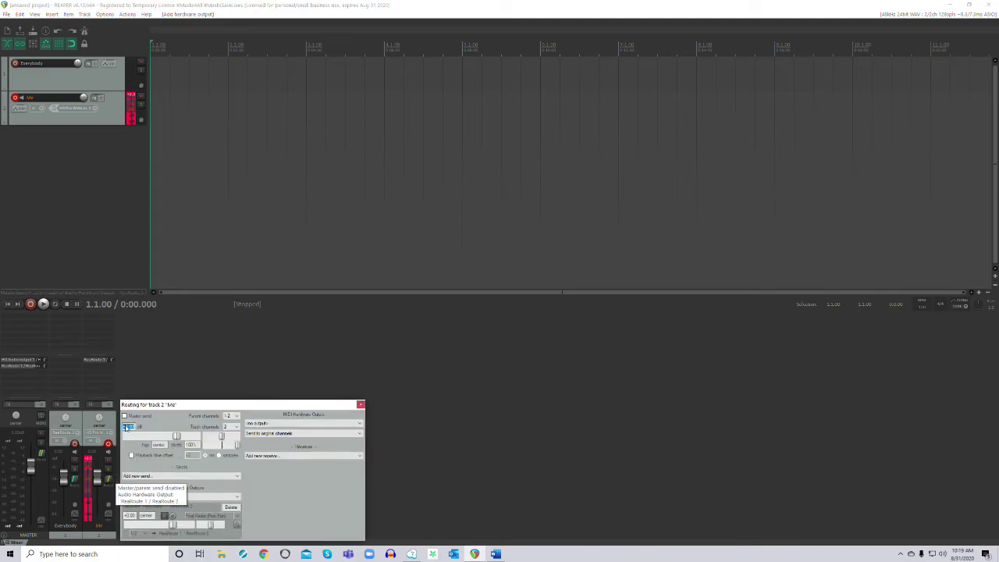
click(125, 417)
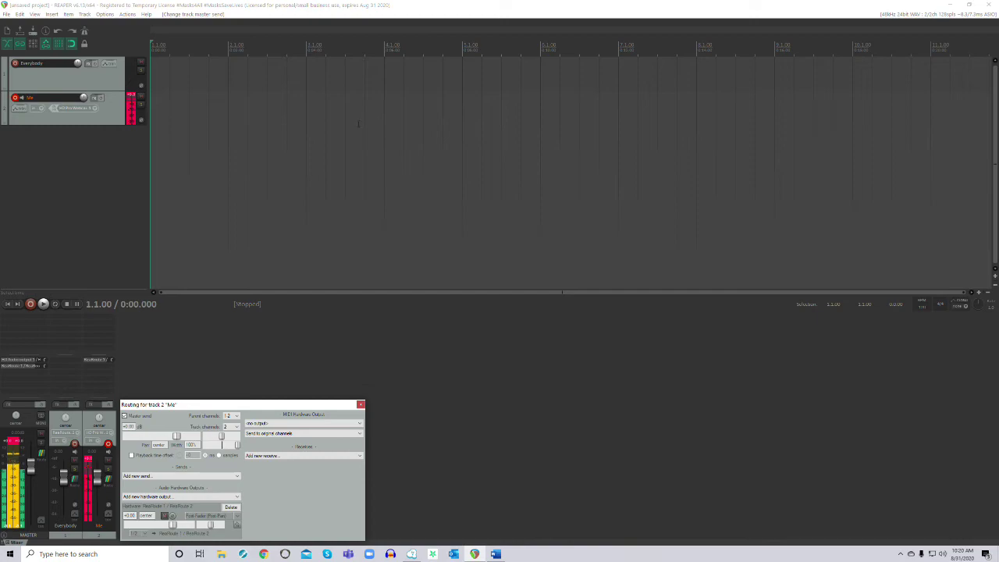
click(361, 404)
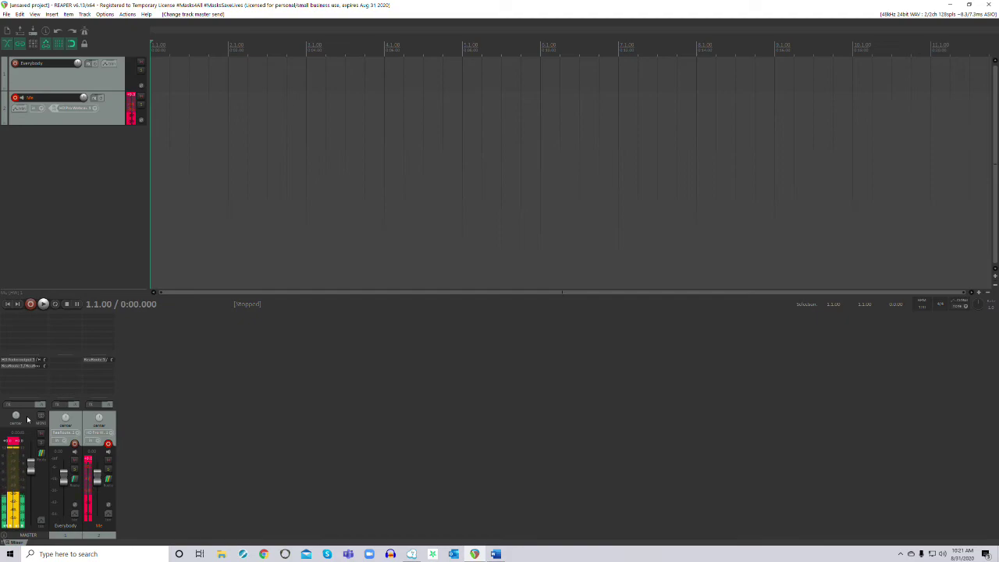
- Mute the master's ReaRoute 1 / ReaRoute 2 hardware output send and close its controls
click(32, 366)
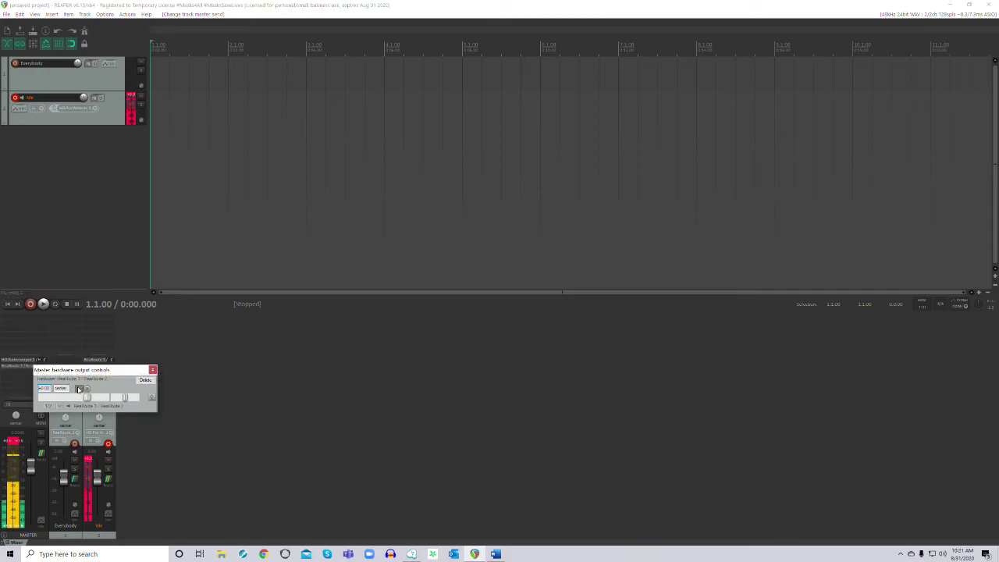
click(79, 389)
click(153, 370)
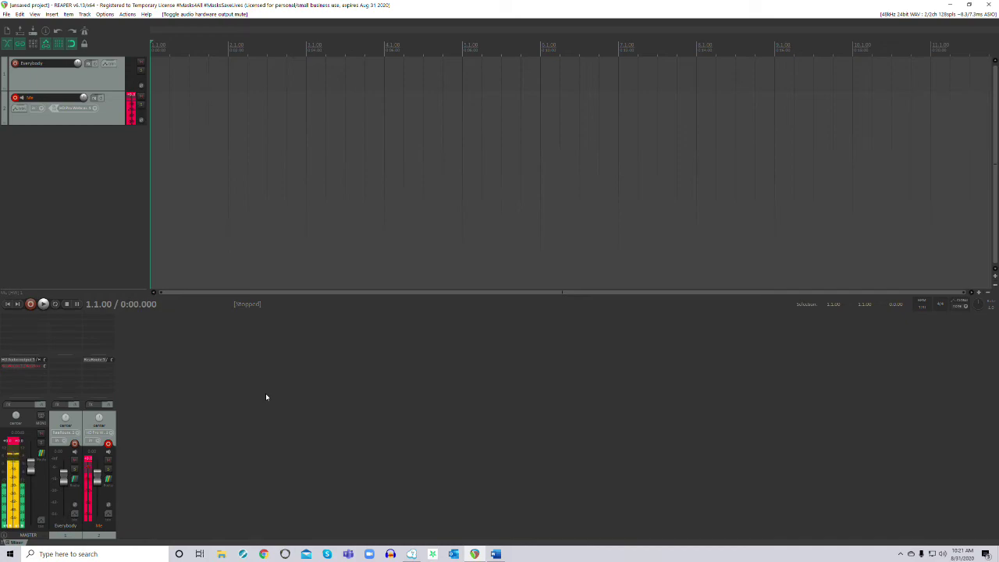
- Untick the Me track's Master send, then open Preferences at Audio > Device
click(110, 483)
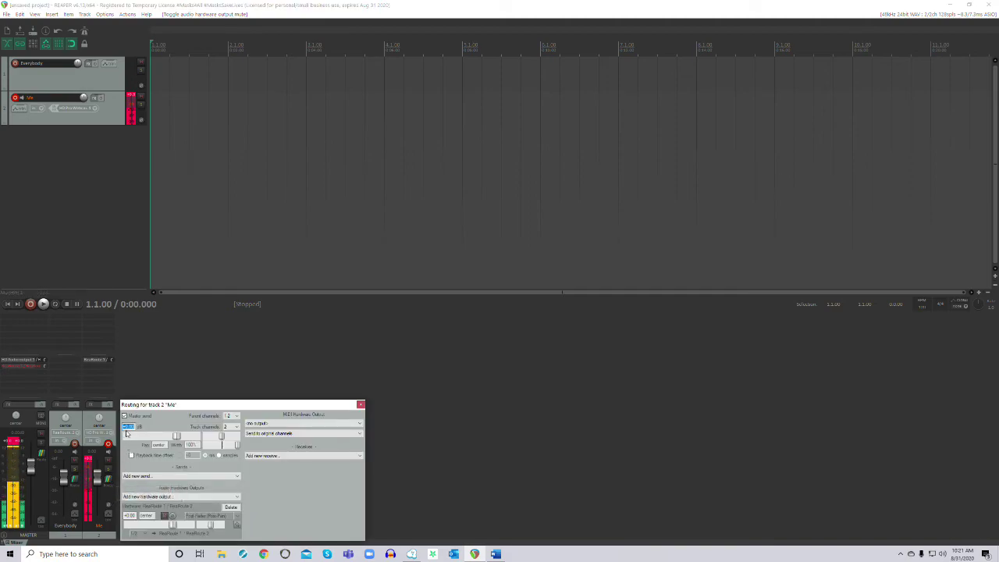
click(125, 416)
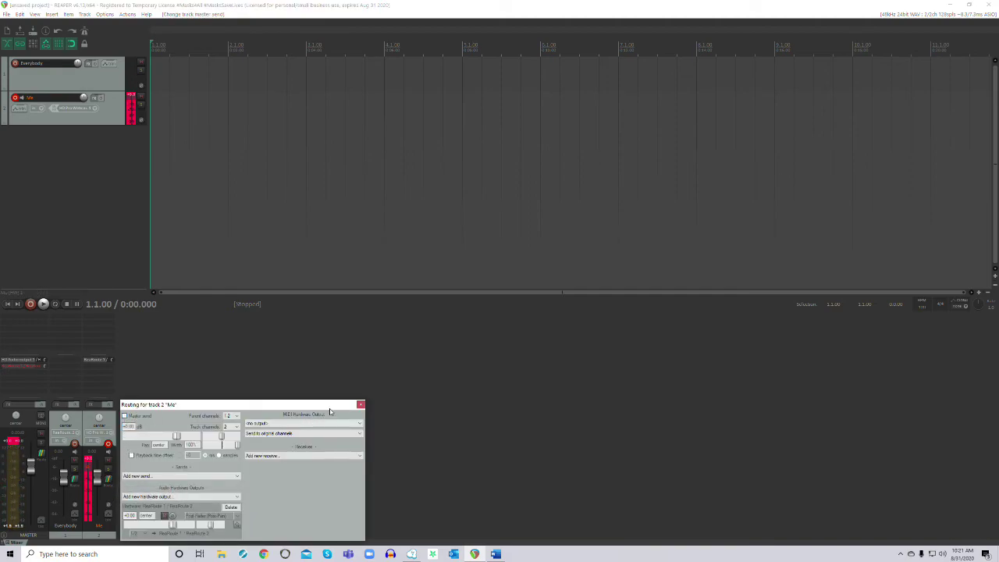
click(360, 404)
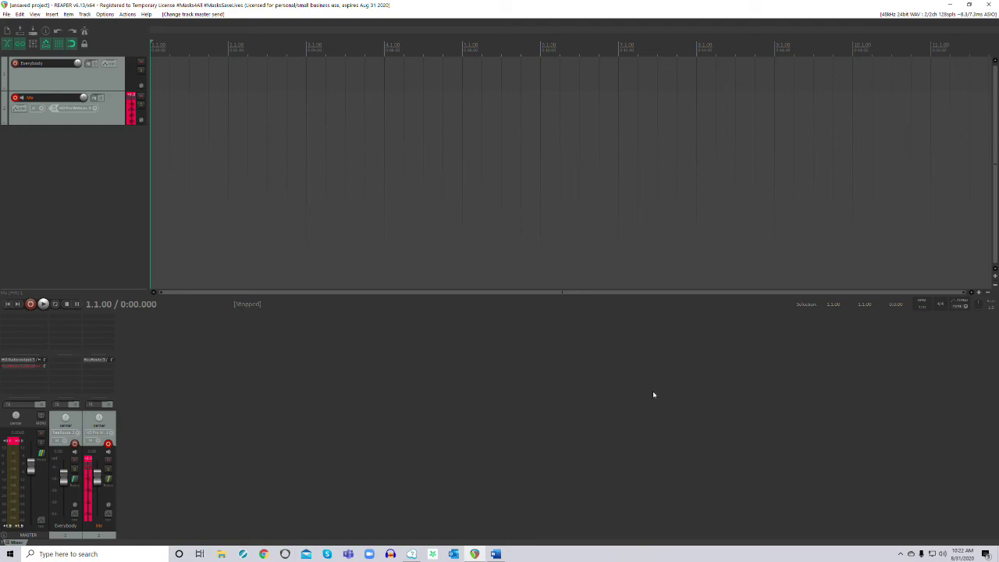
click(950, 16)
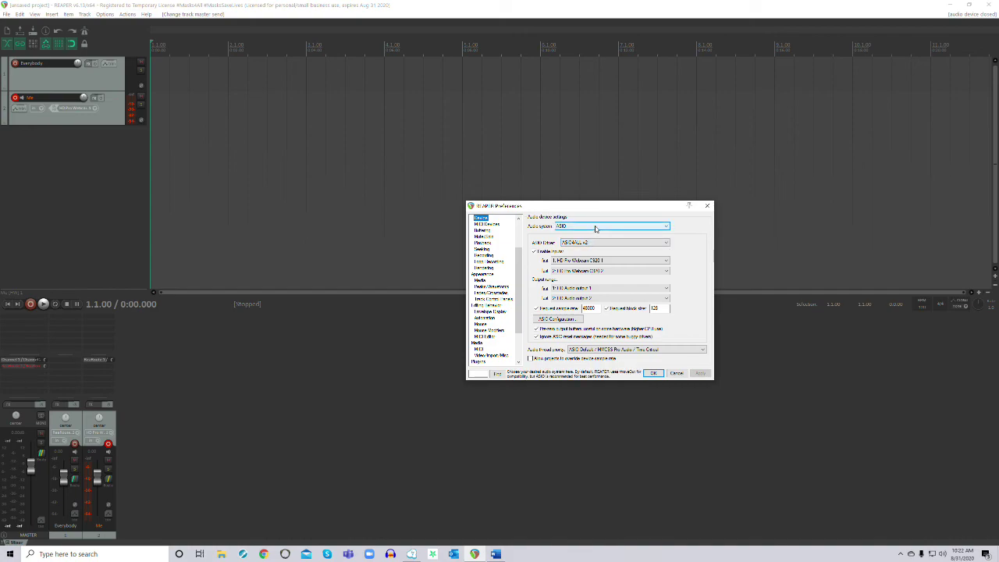
- Keep ASIO with the ASIO4ALL v2 driver as audio system and close Preferences
click(595, 226)
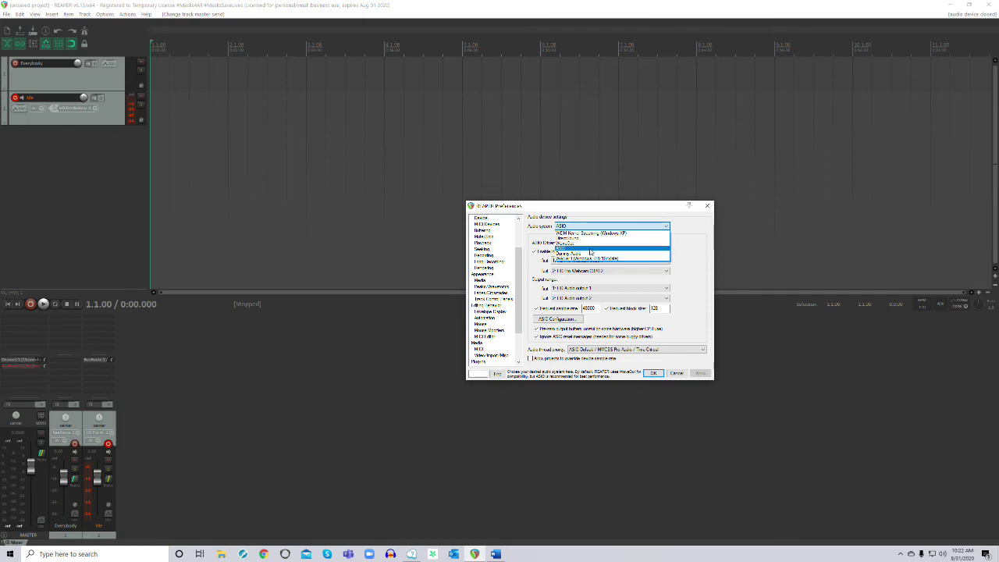
click(591, 249)
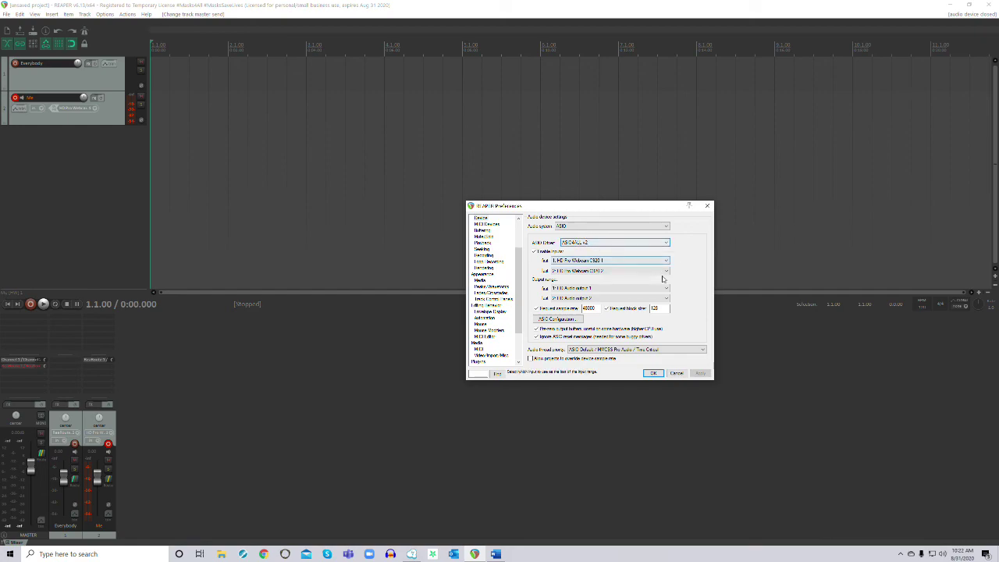
click(708, 207)
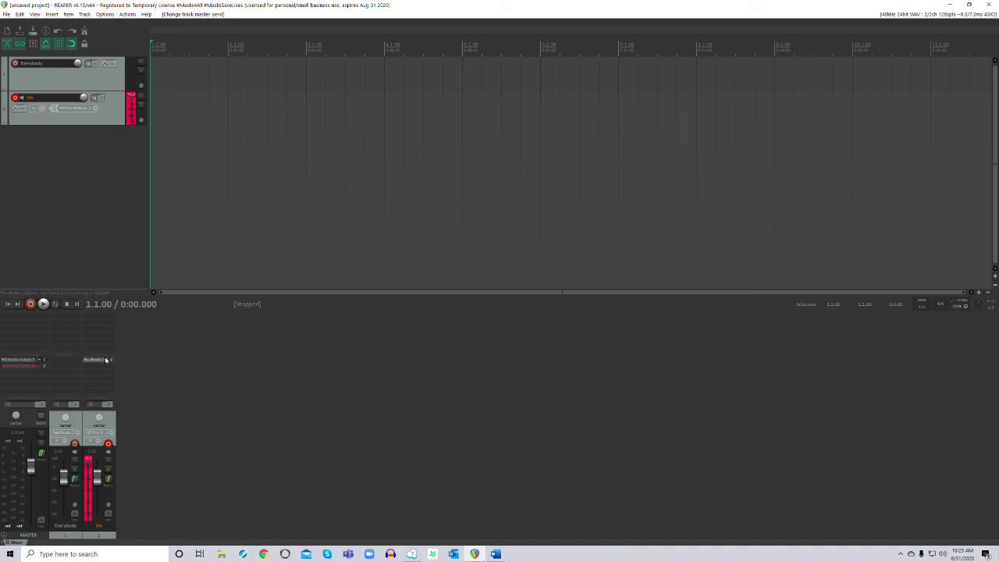
- Review the Me track's routing, minimize REAPER, and open the Jamulus Settings window
click(109, 480)
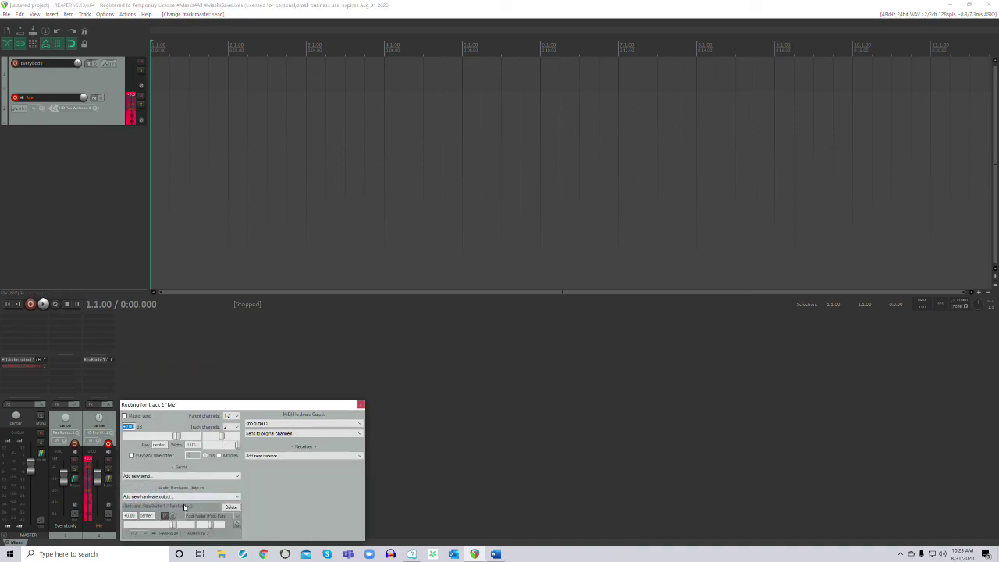
click(361, 406)
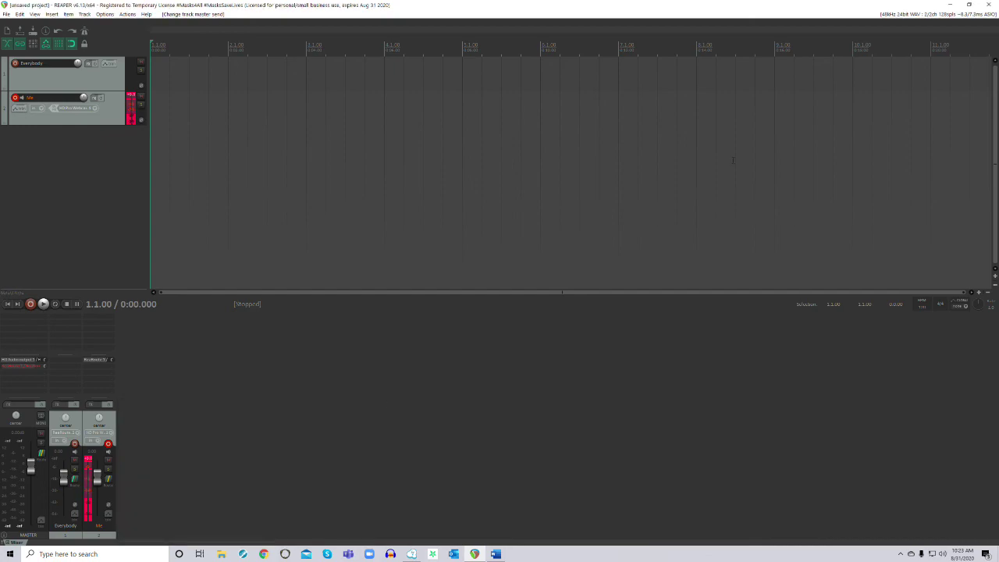
click(950, 6)
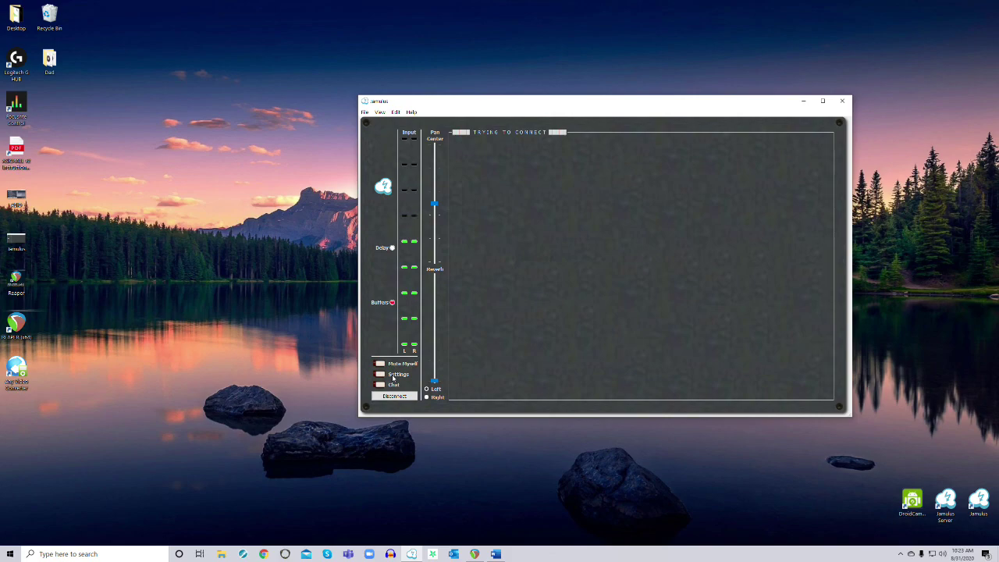
click(393, 376)
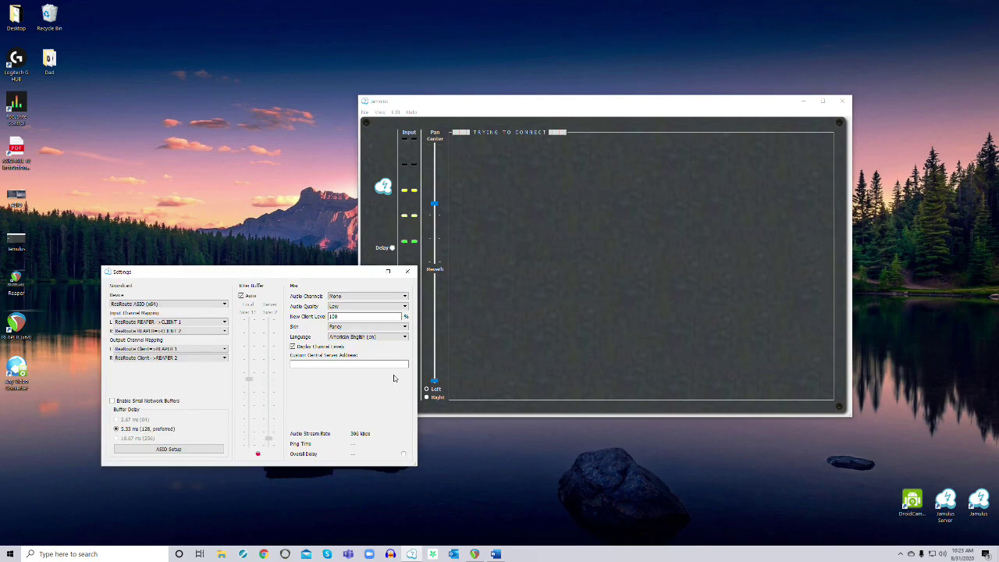